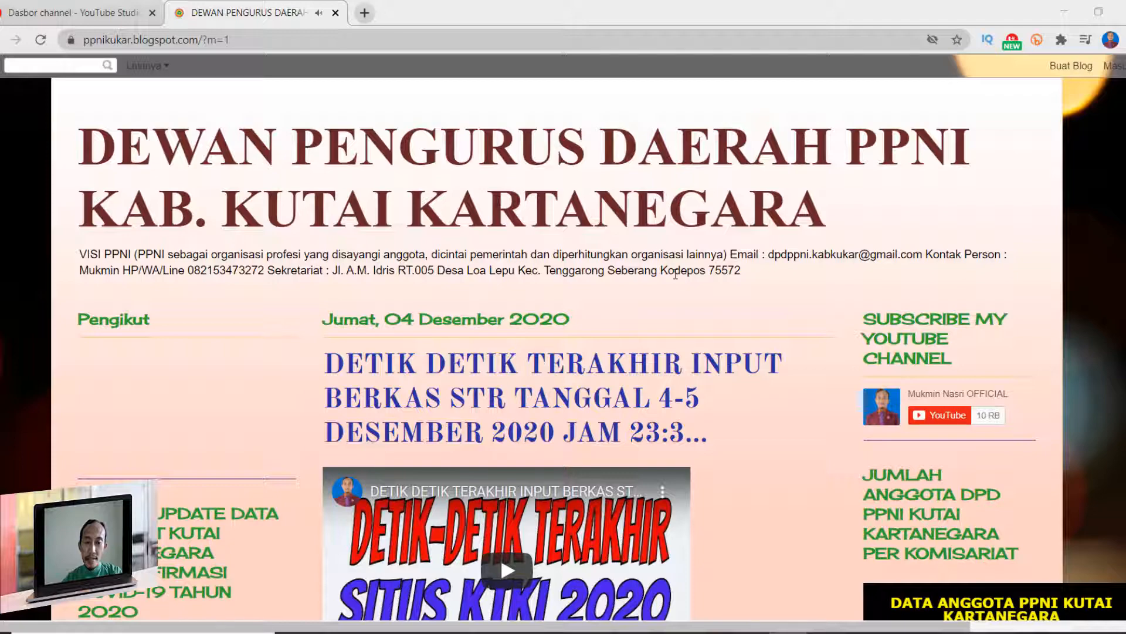
- Examine the gender pie chart under PEMUTAKHIRAN DATA ANGGOTA PPNI KUKAR PER 2021 in the blog's sidebar, including its slice details
scroll(676, 274, "down", 5)
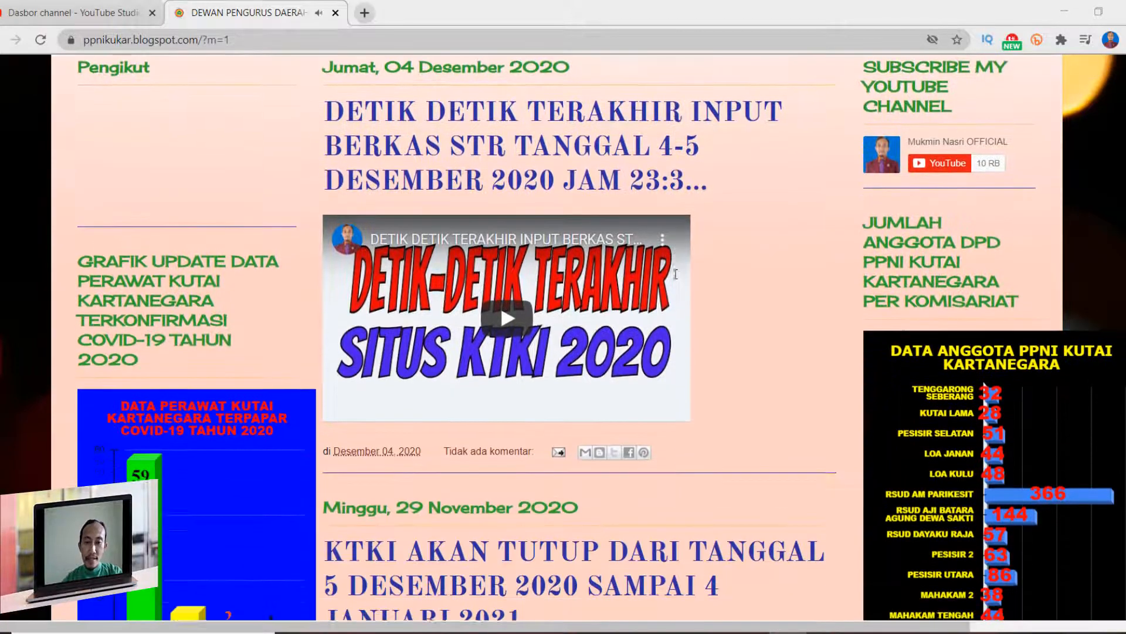
scroll(676, 274, "down", 3)
scroll(676, 274, "down", 2)
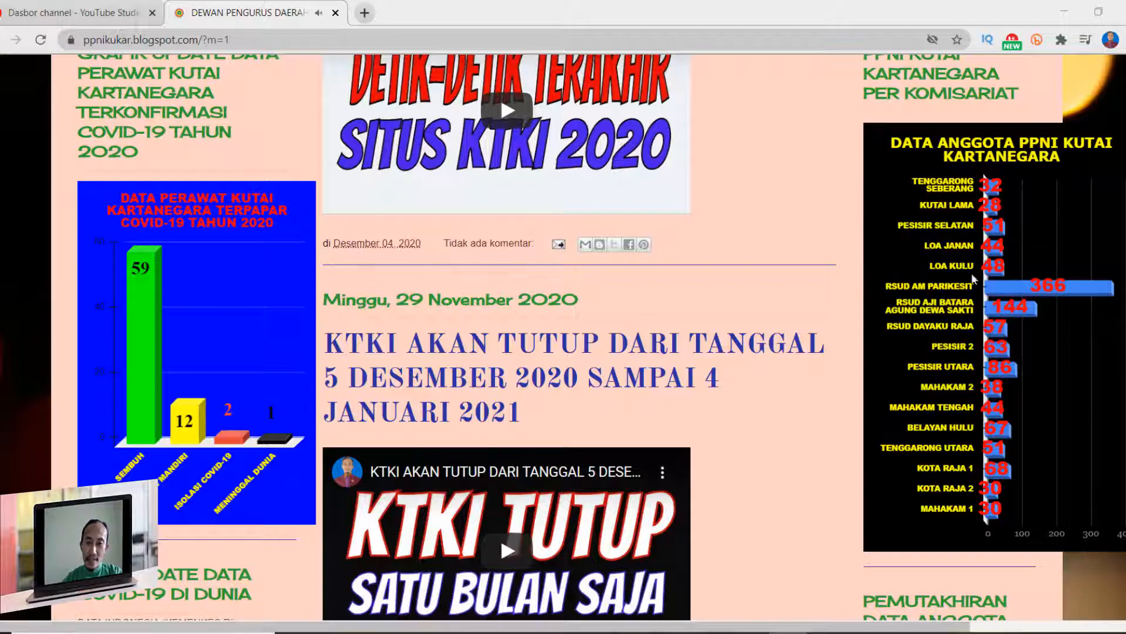
scroll(938, 352, "down", 6)
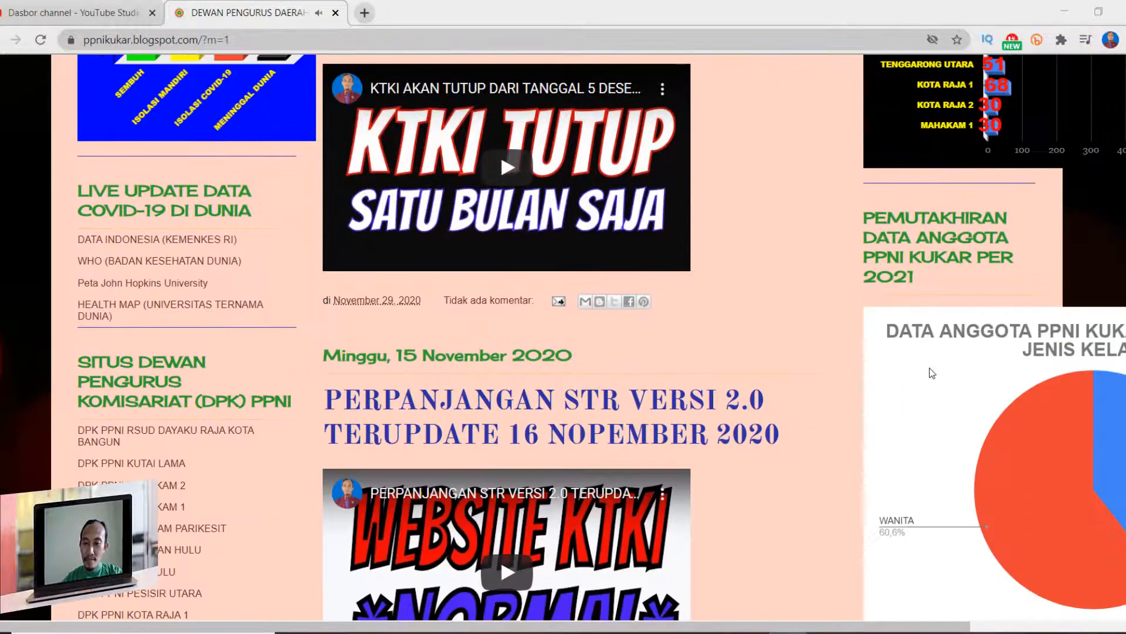
scroll(932, 375, "down", 3)
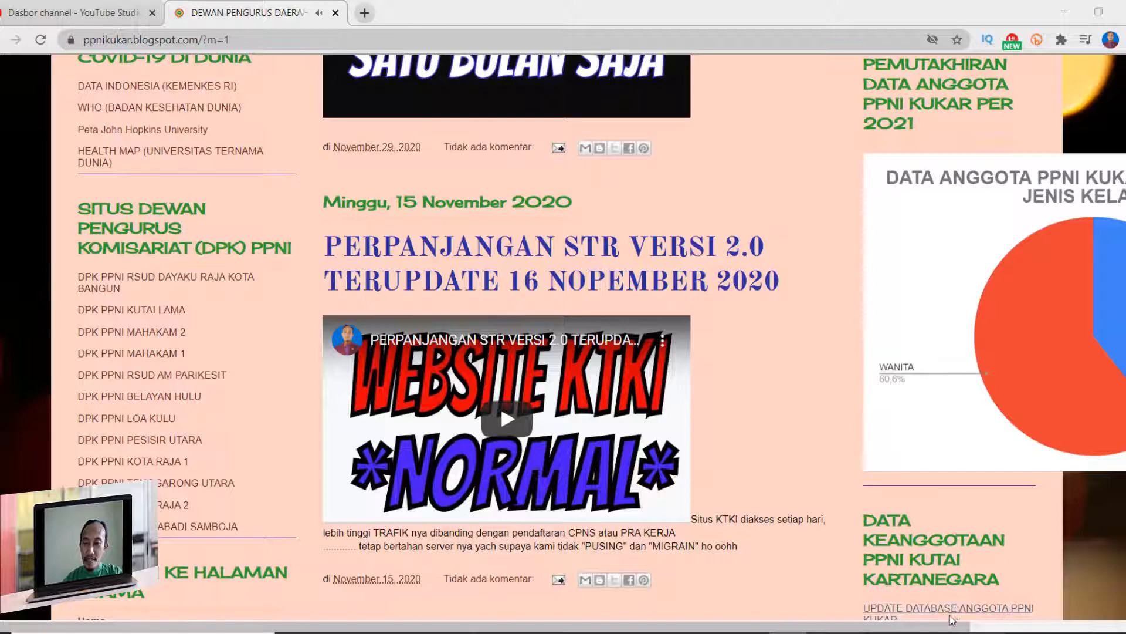
scroll(952, 619, "right", 3)
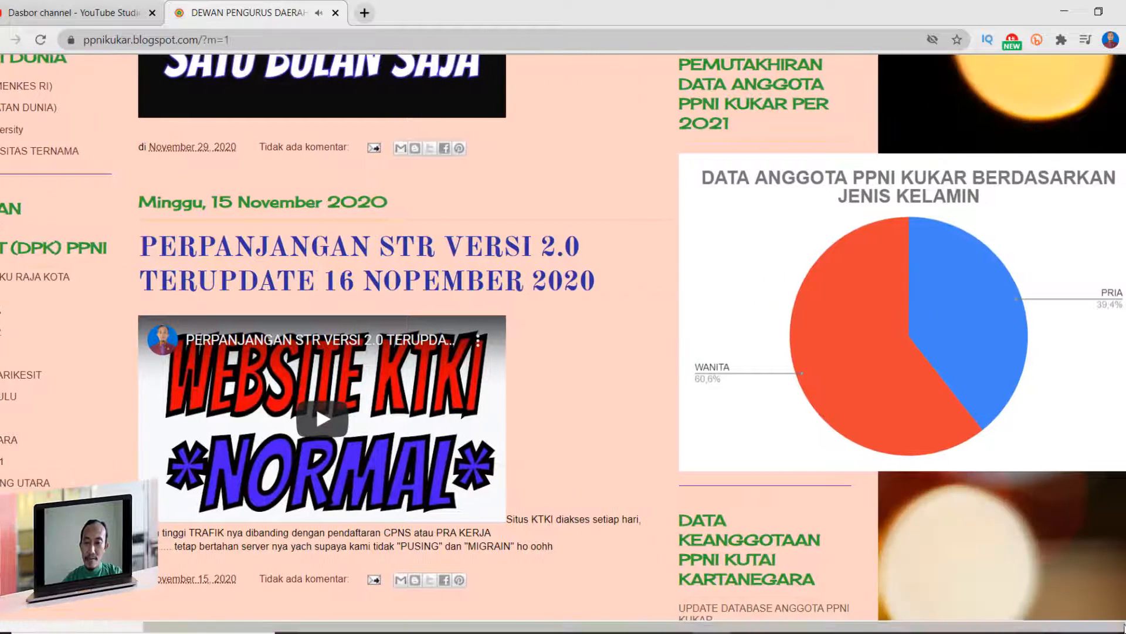
mouse_move(956, 324)
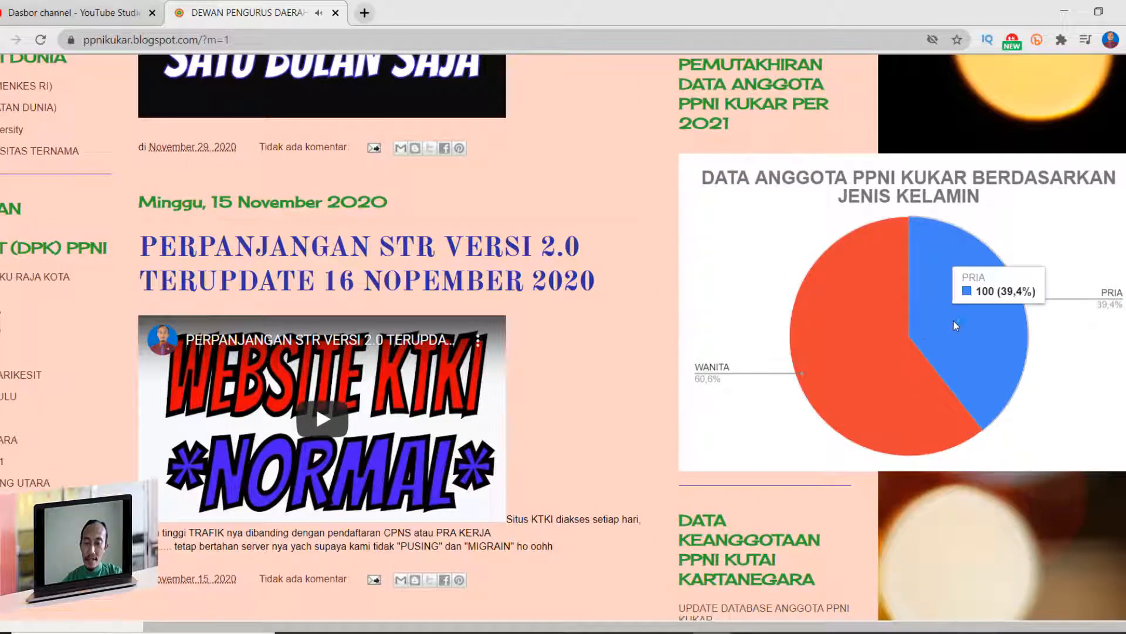
mouse_move(890, 351)
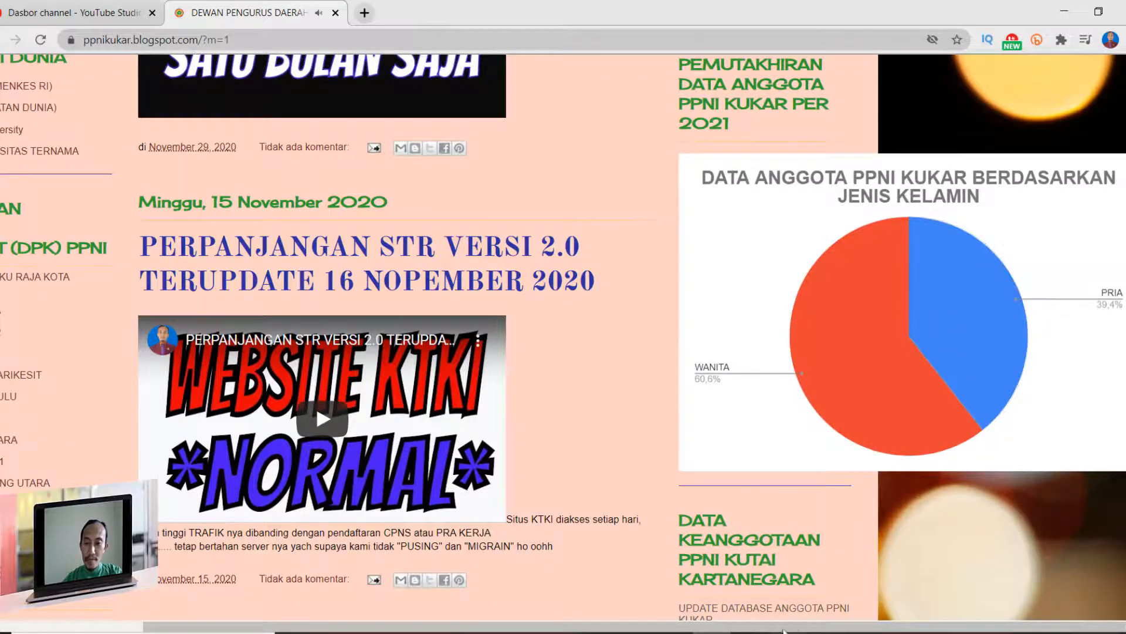
- Switch to the member database in Google Sheets and review the latest form responses in the DATAKU sheet
key("alt+Tab")
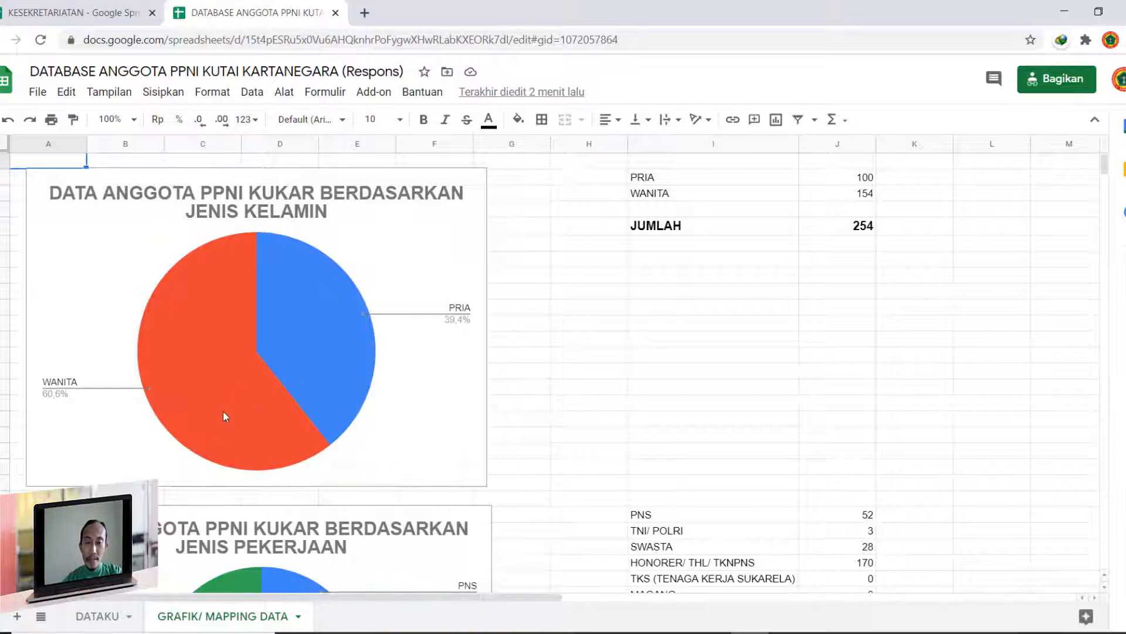
left_click(93, 617)
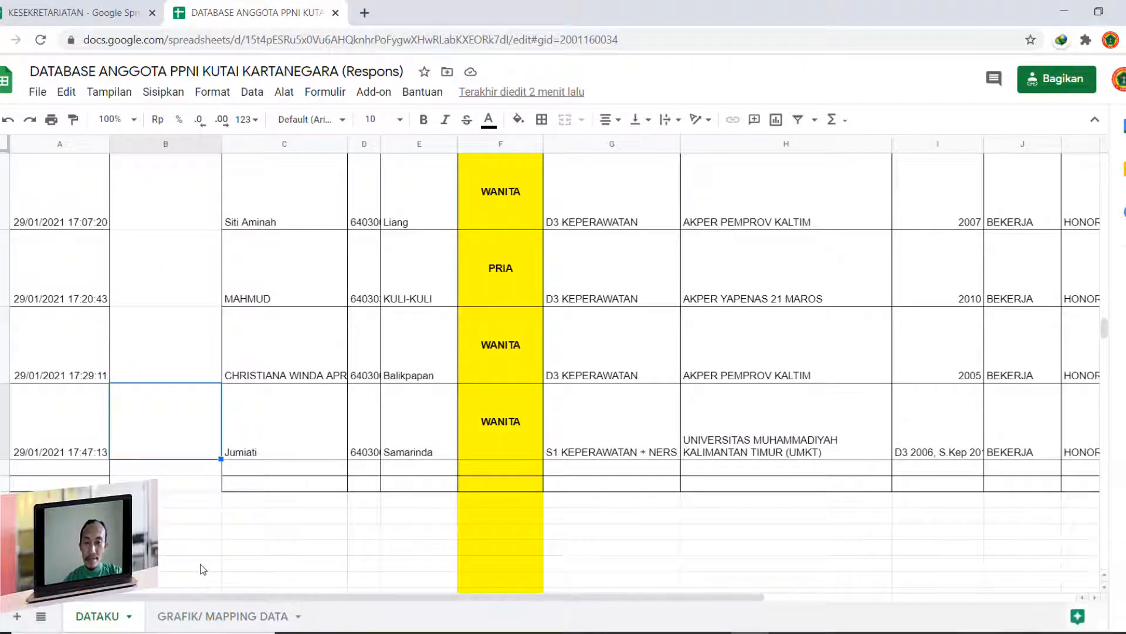
key("Left")
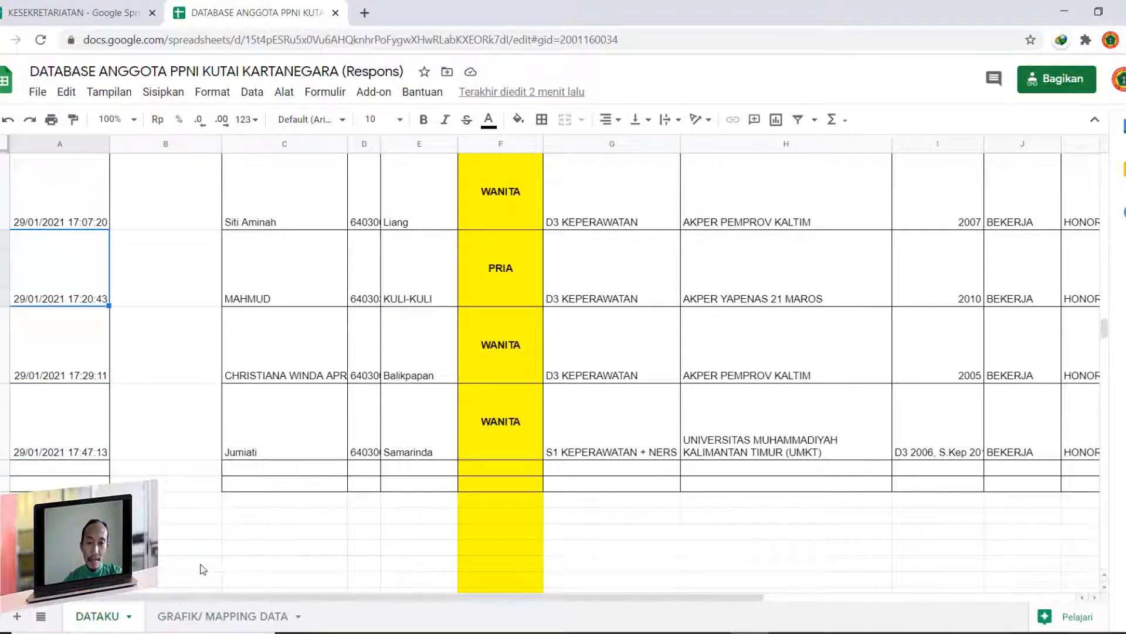
key("Up")
key("Up")
key("Up")
key("Up")
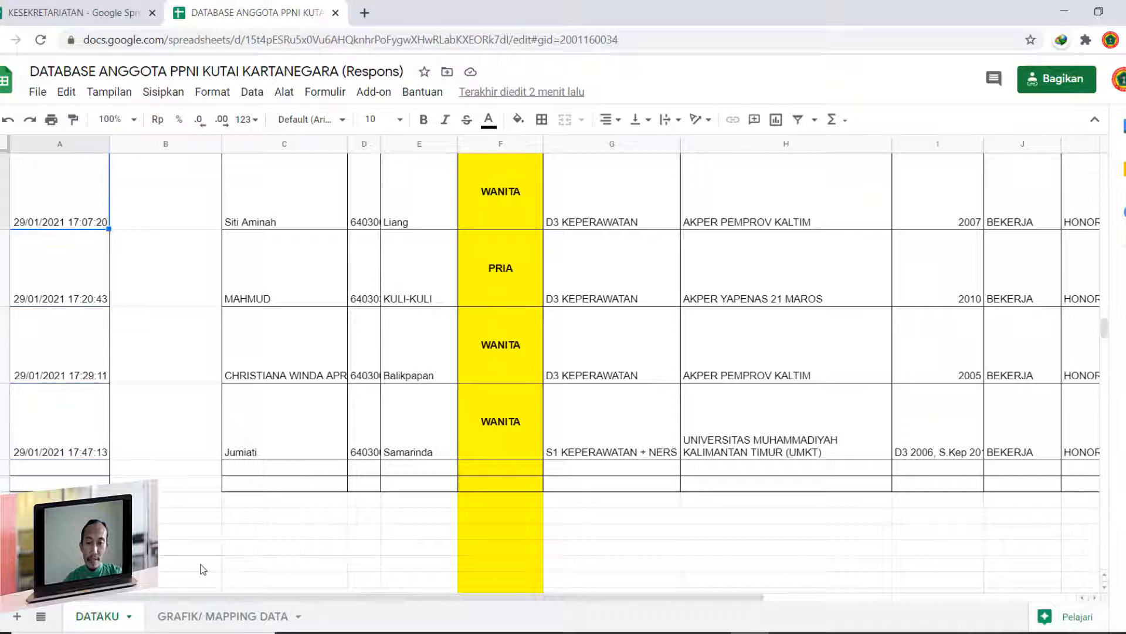
key("ctrl+Down")
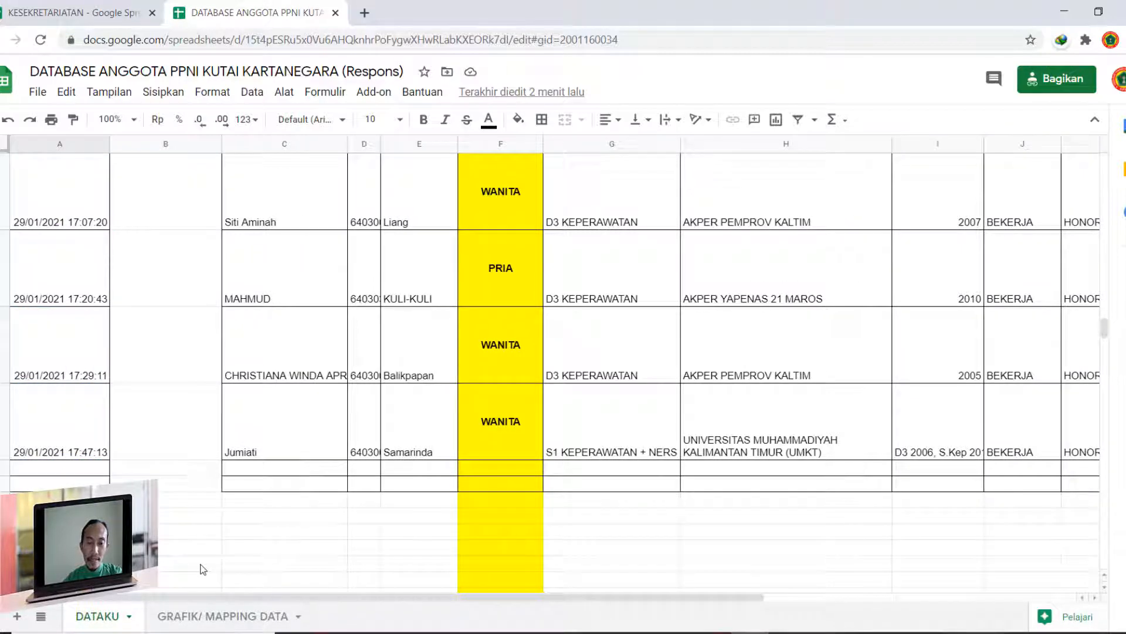
- Examine the last response row and the gender entries in column F, and return to the GRAFIK/ MAPPING DATA sheet
left_click(94, 443)
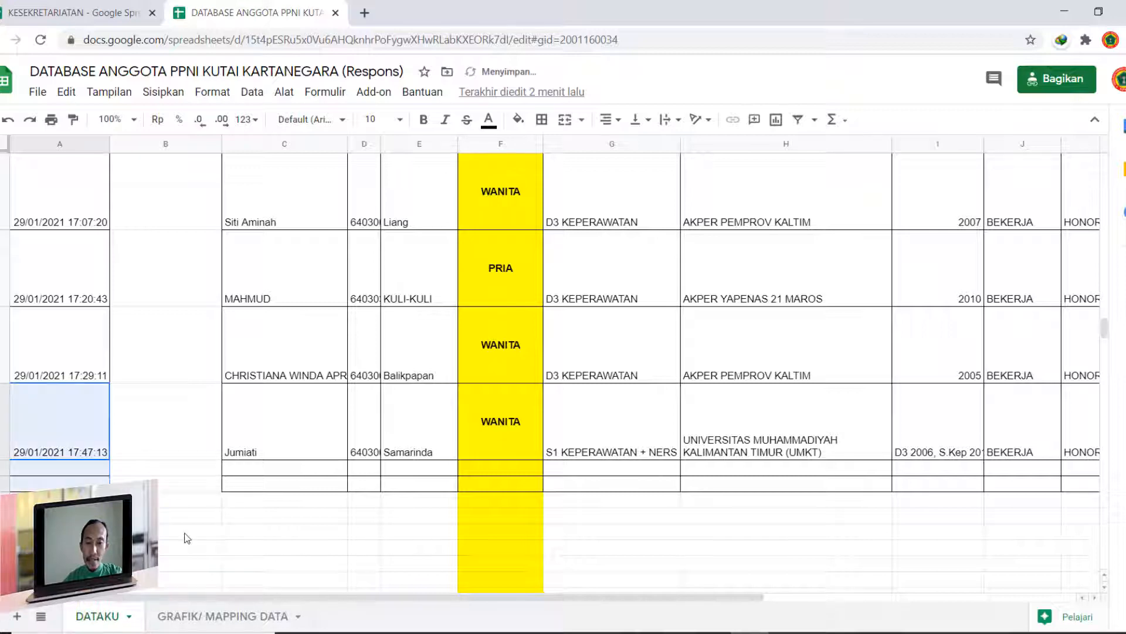
left_click(219, 515)
left_click(187, 441)
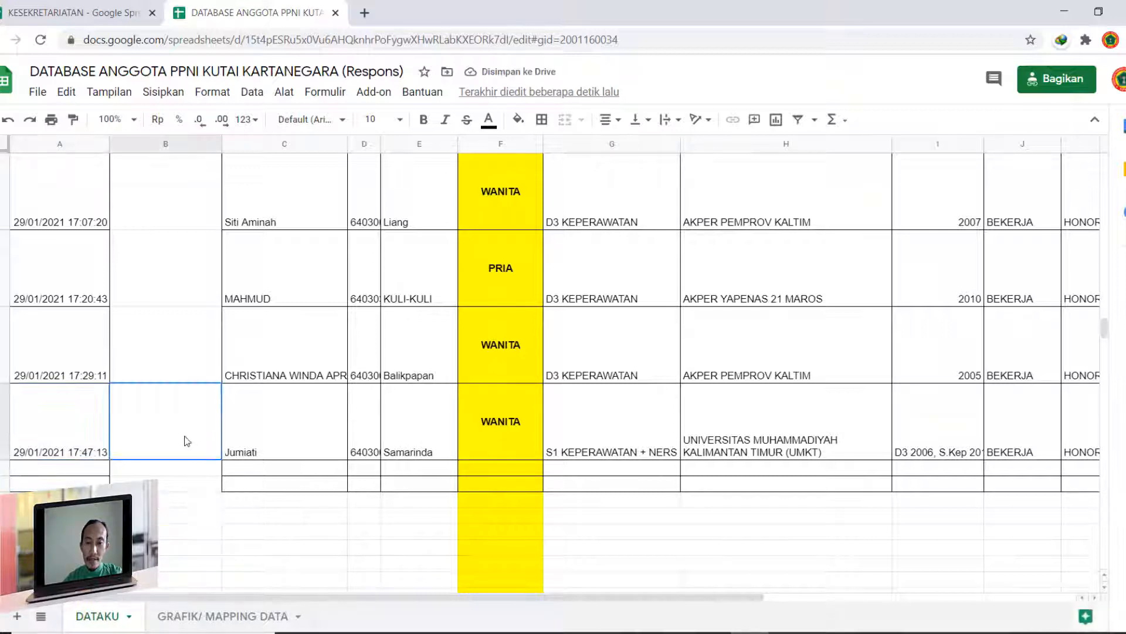
left_click(62, 456)
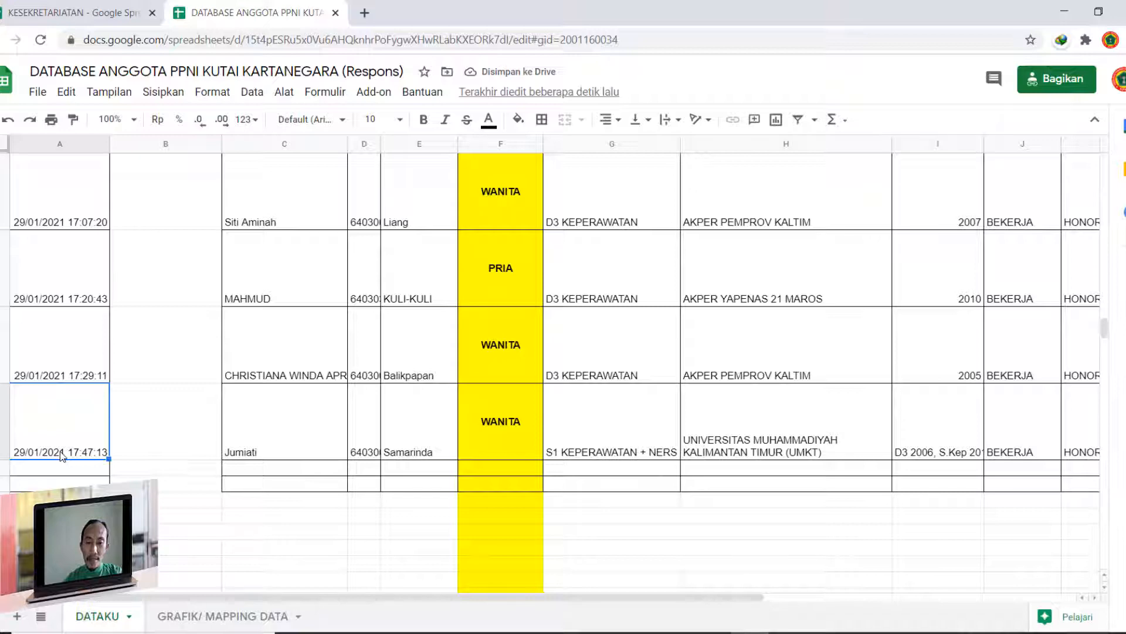
key("Right")
key("Right")
key("Right")
key("Right")
key("Right")
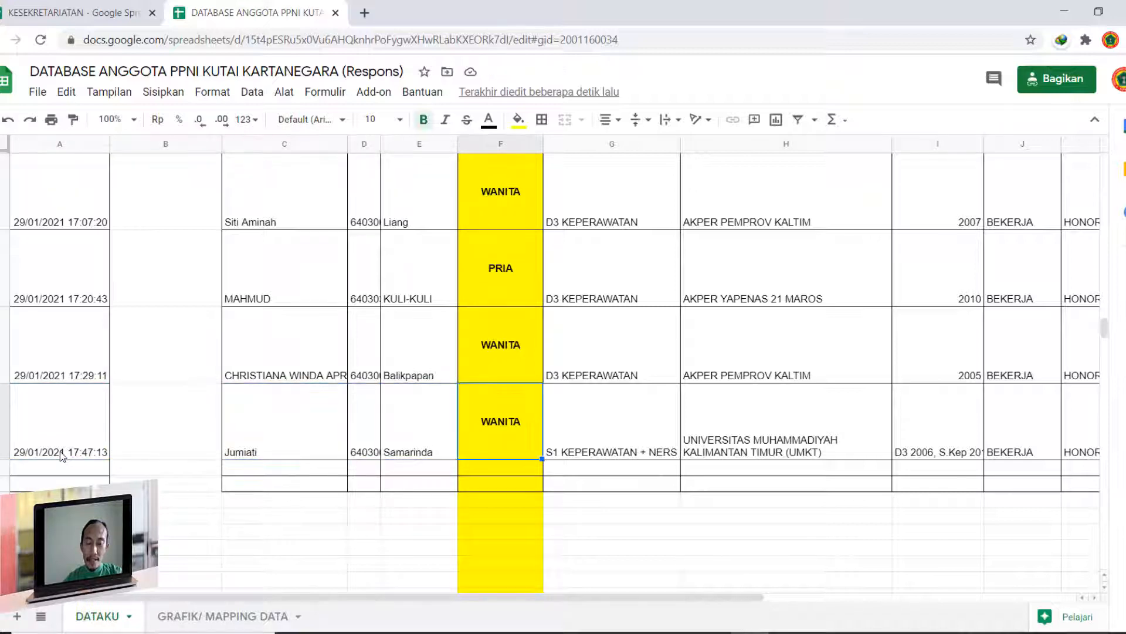
scroll(474, 393, "up", 4)
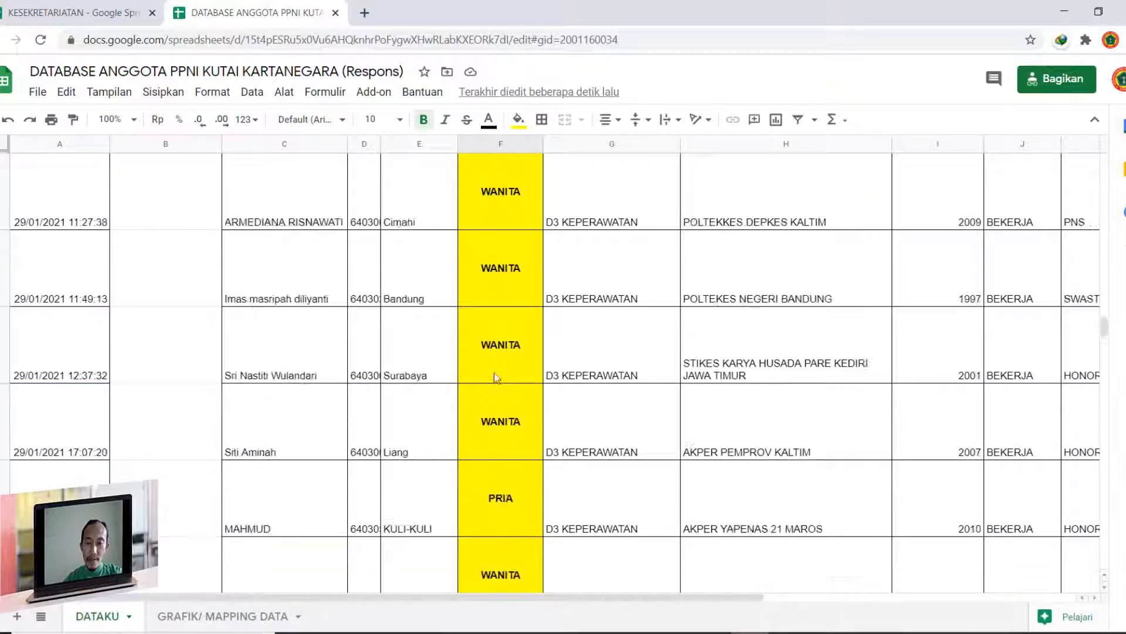
scroll(469, 440, "down", 2)
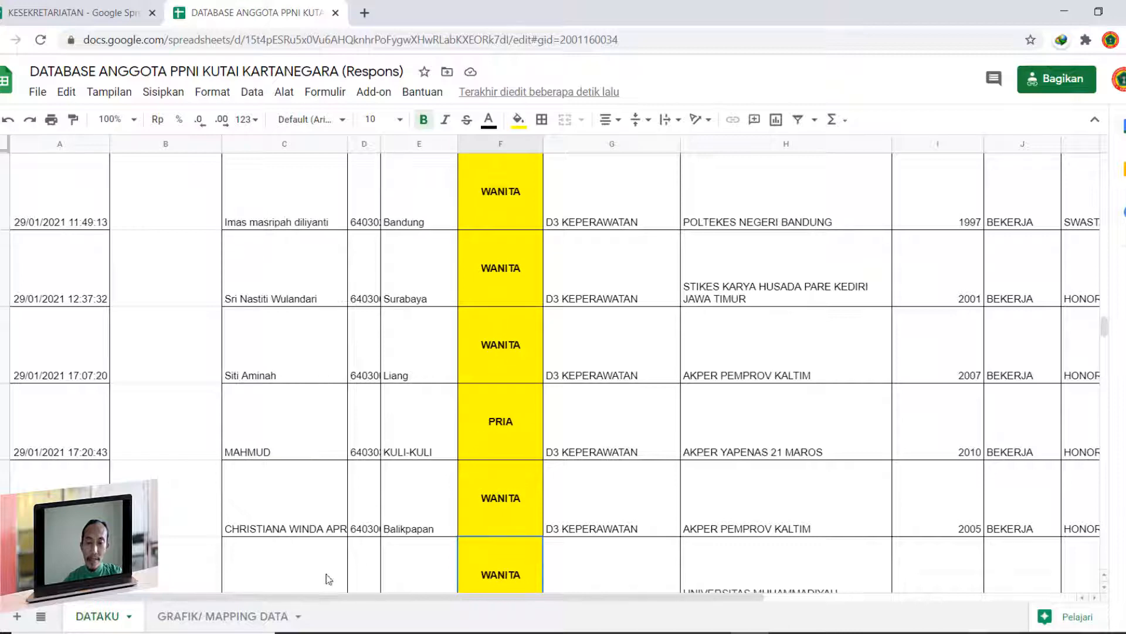
left_click(235, 616)
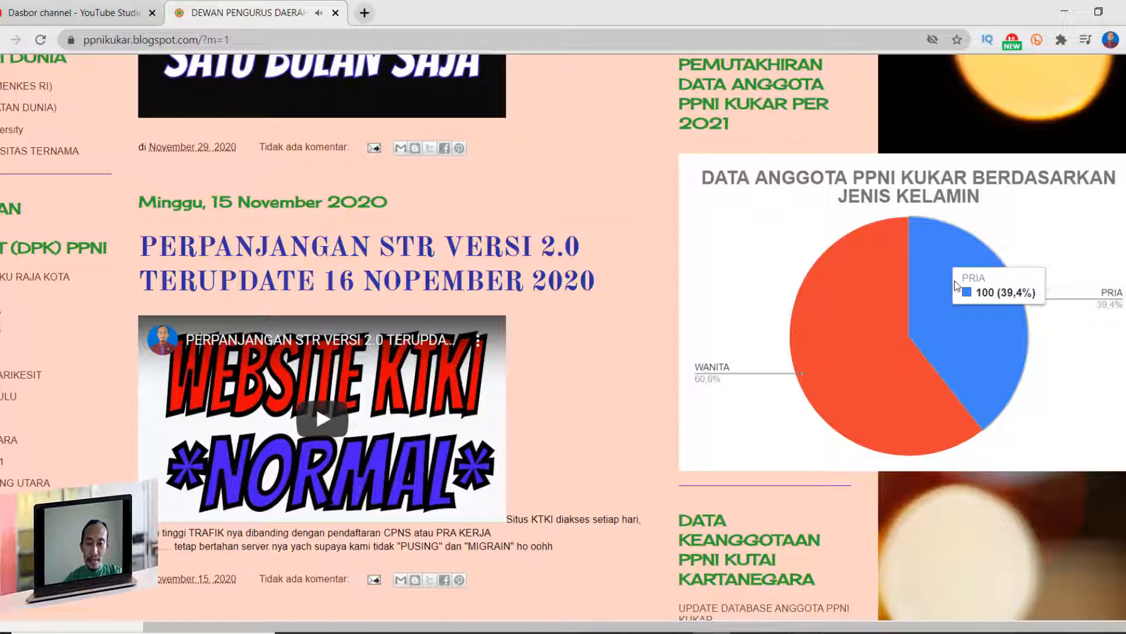
- Switch back to the PPNI blog, sign in to Blogger and open the blog's Tata Letak page
scroll(915, 348, "up", 1)
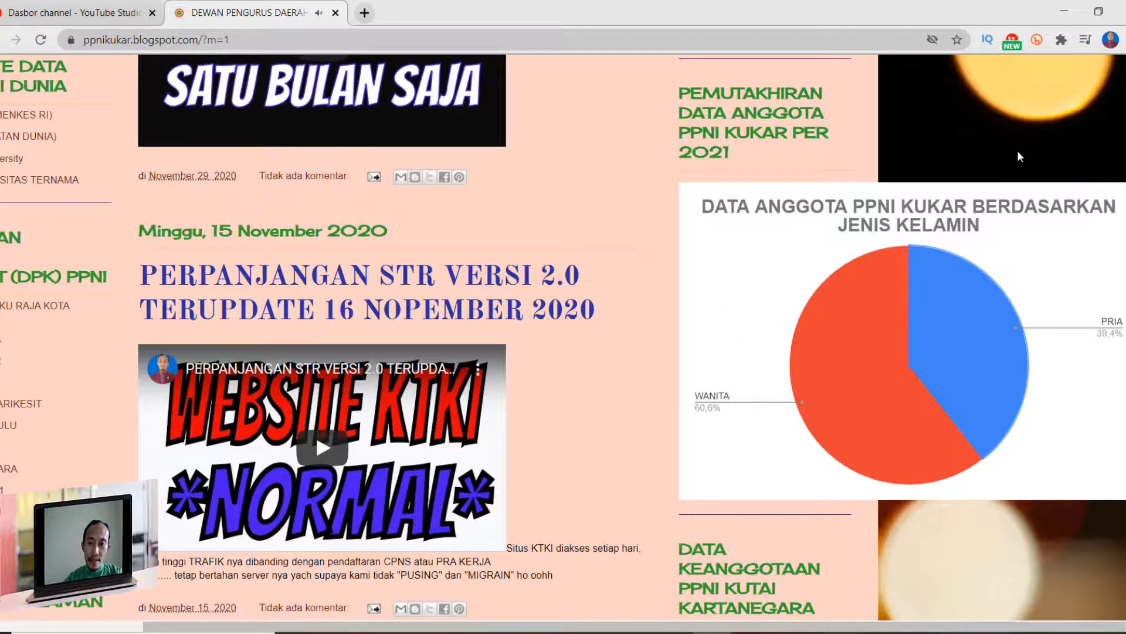
scroll(1020, 147, "up", 15)
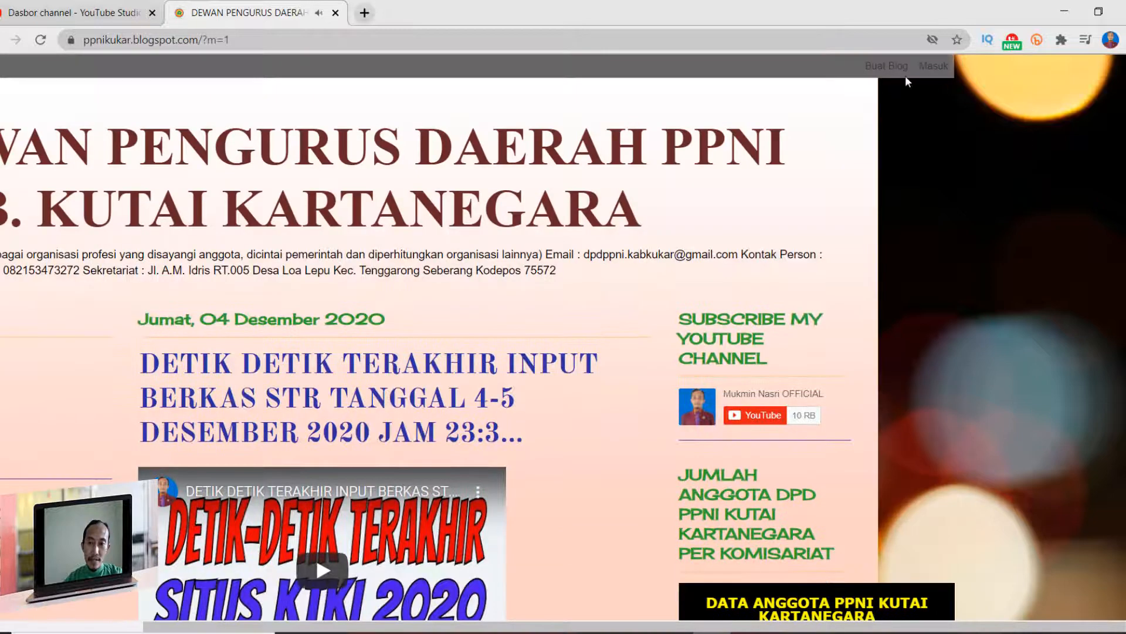
left_click(935, 66)
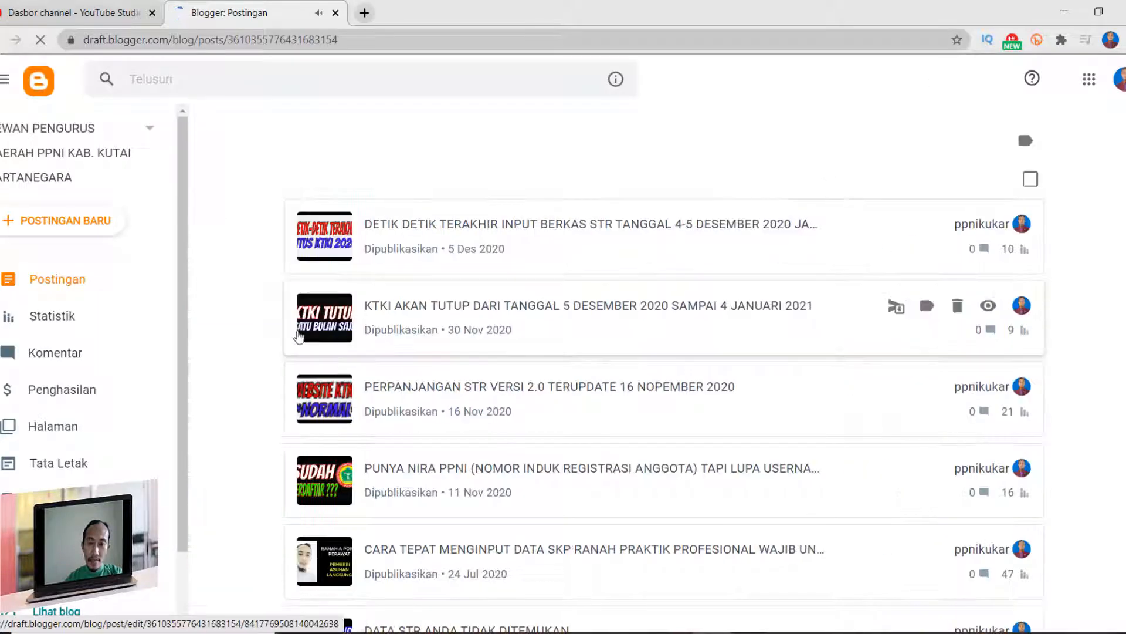
scroll(181, 413, "down", 2)
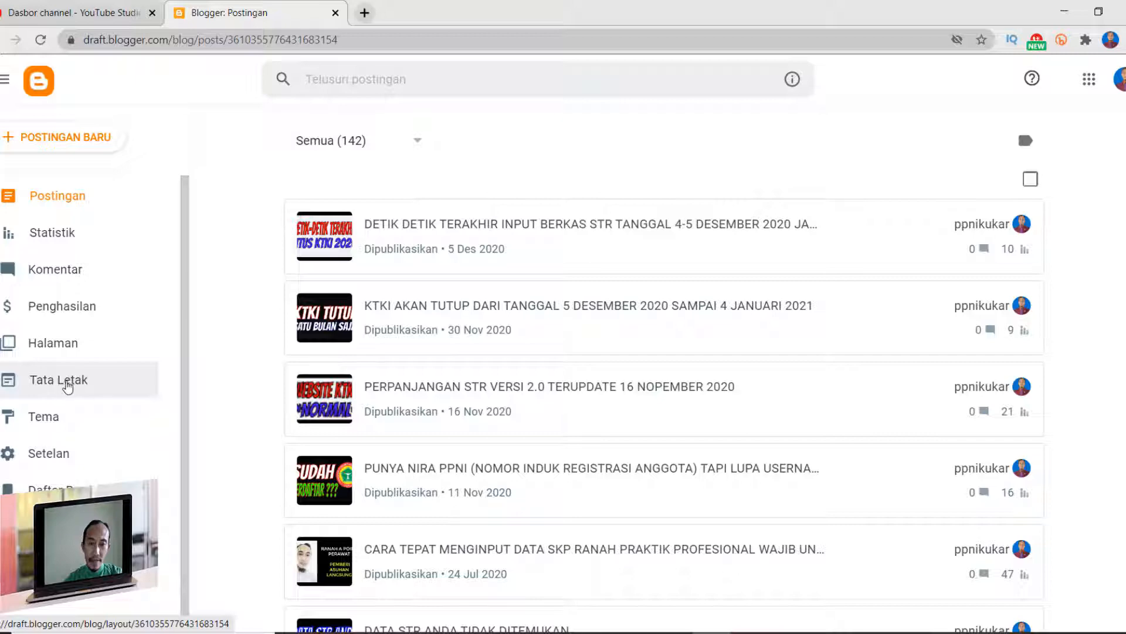
left_click(65, 387)
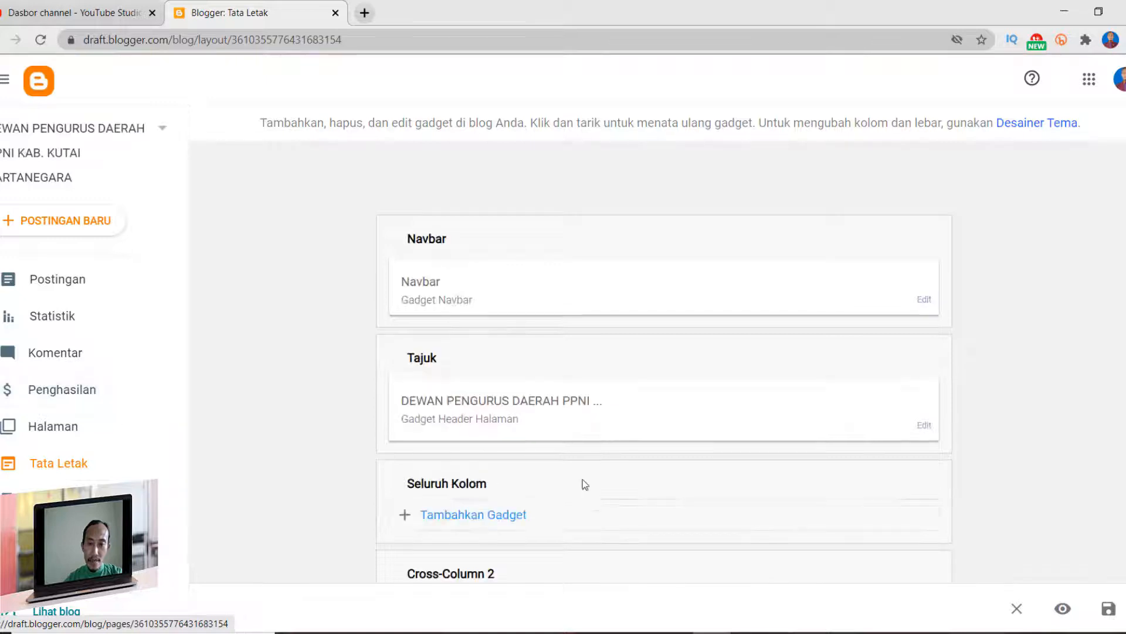
- Start a new HTML/JavaScript gadget in sidebar-left-1 and move its configuration window clear of the left sidebar
scroll(713, 456, "down", 4)
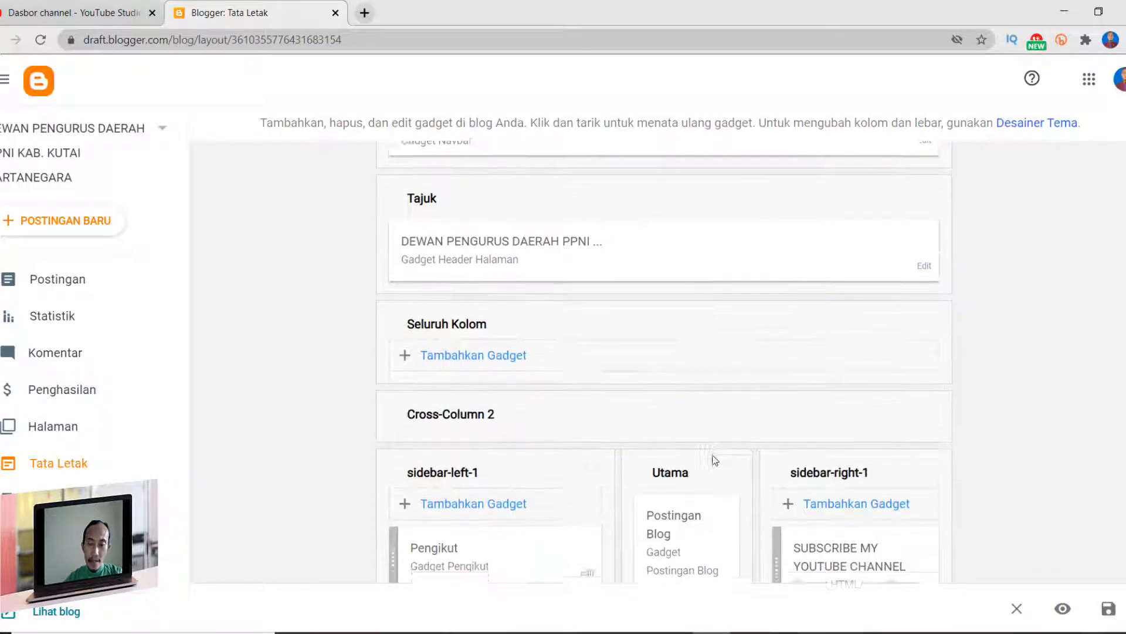
scroll(716, 458, "down", 3)
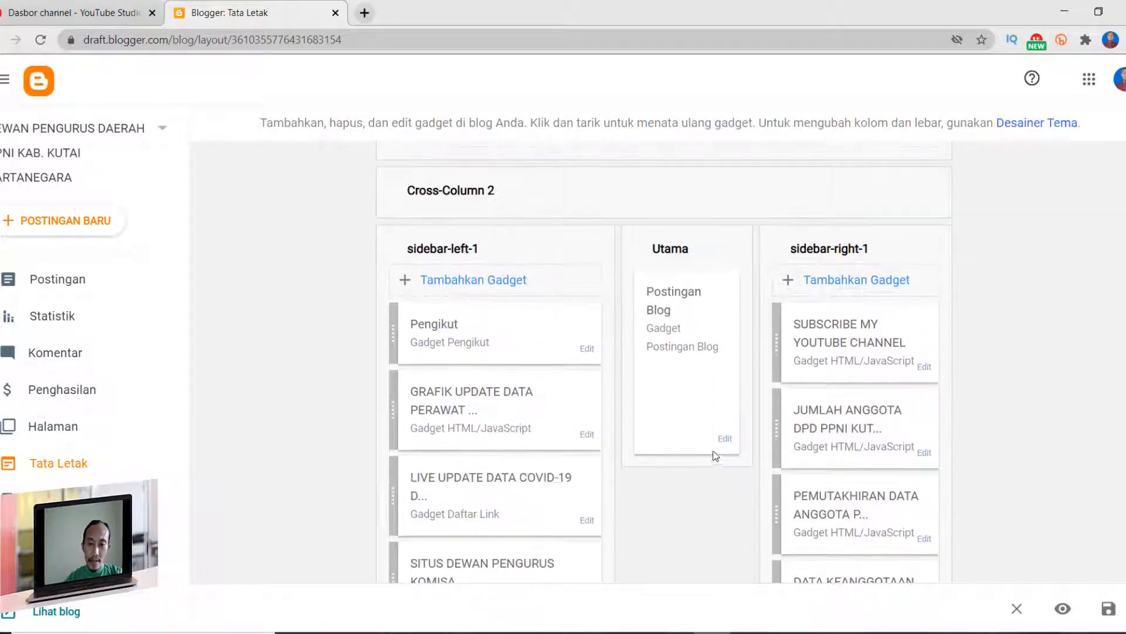
scroll(741, 452, "down", 5)
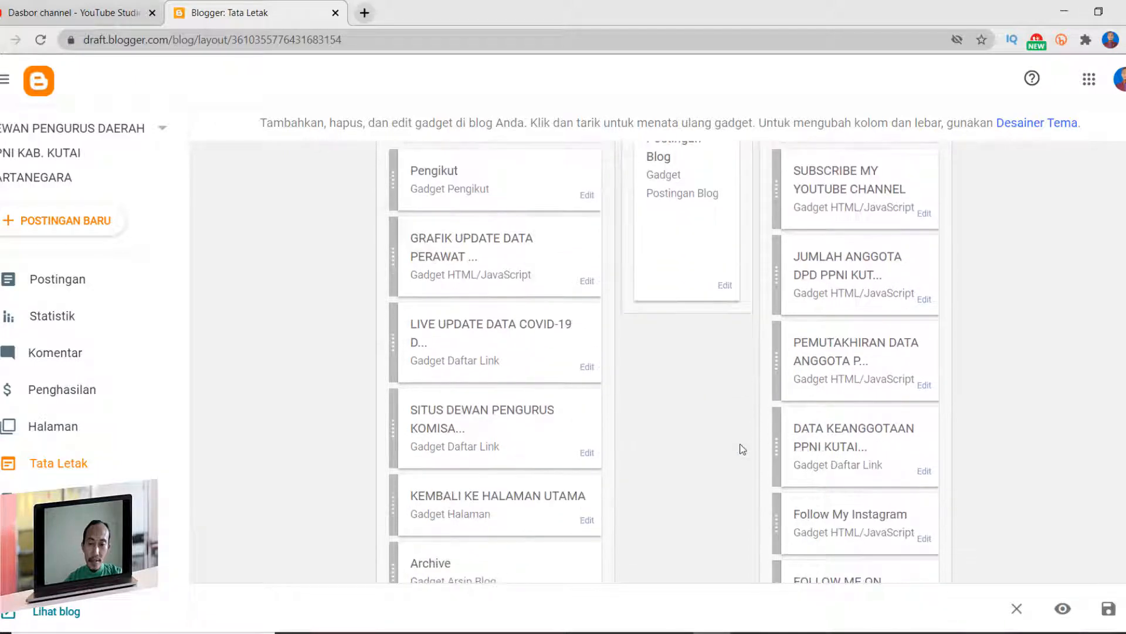
scroll(694, 436, "up", 4)
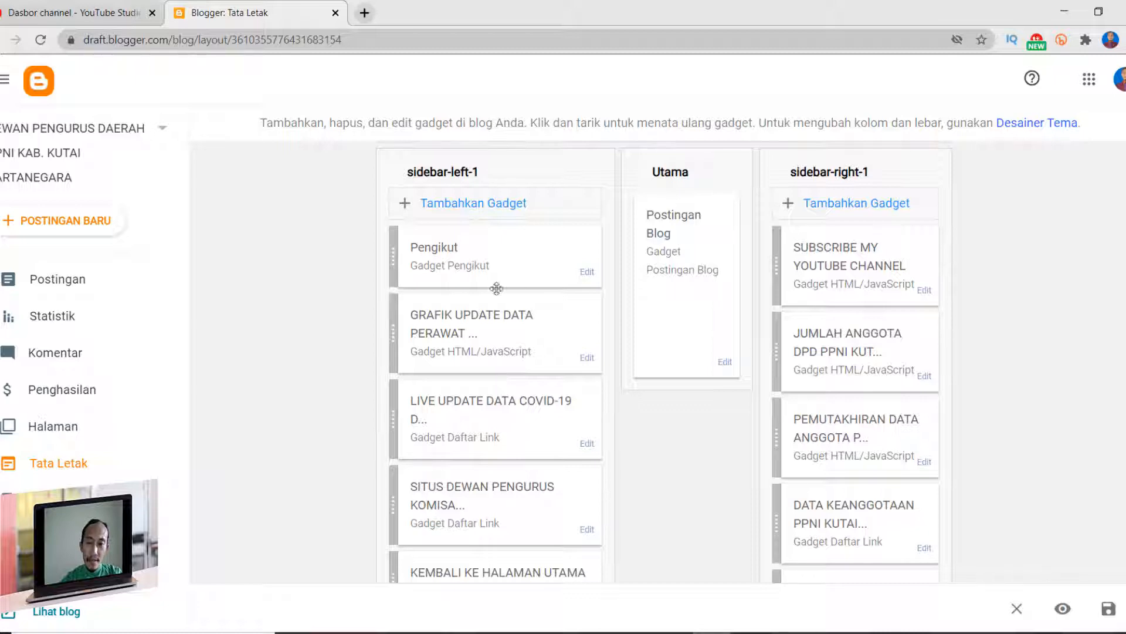
left_click(471, 204)
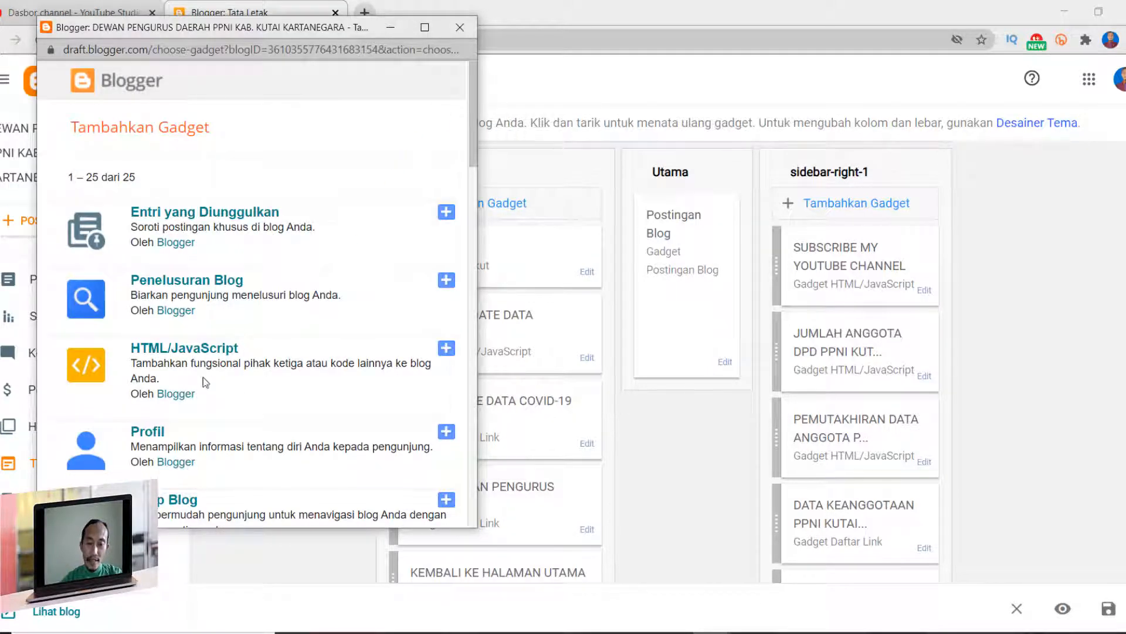
left_click(446, 349)
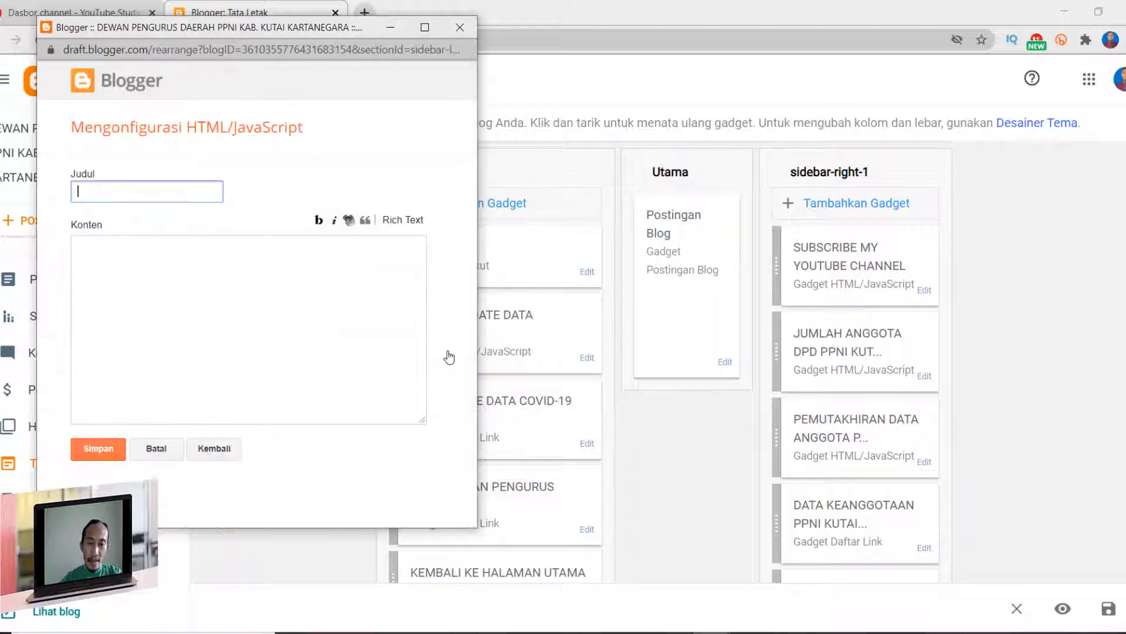
left_click_drag(290, 30, 711, 139)
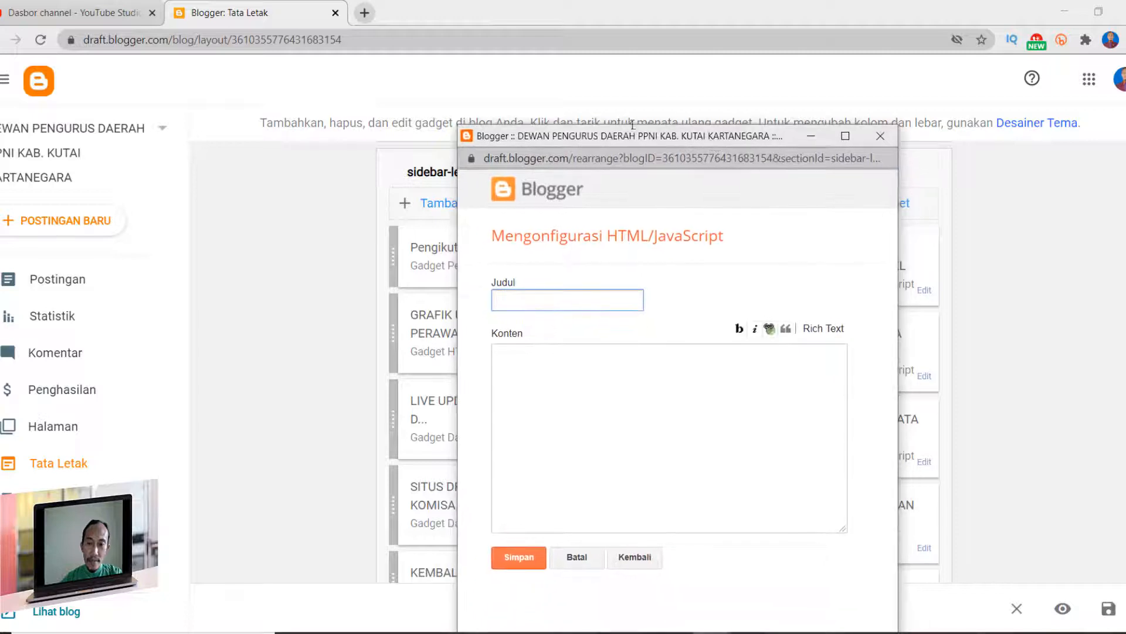
left_click_drag(629, 130, 622, 87)
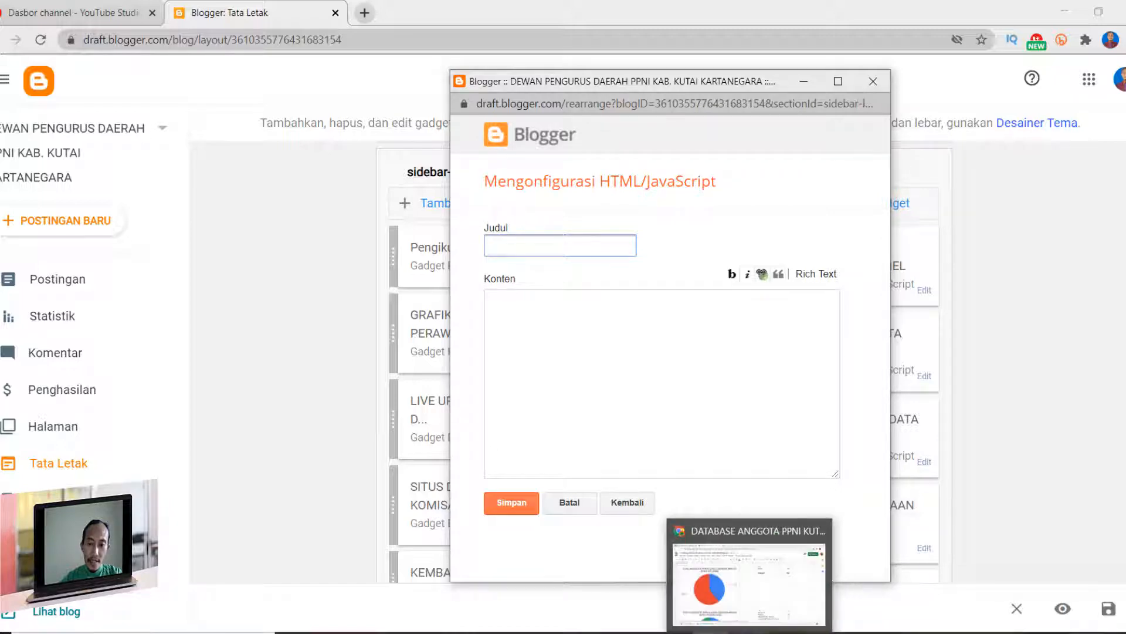
- Switch to the member database in Google Sheets and open the web publishing settings for the nursing education level pie chart
left_click(750, 633)
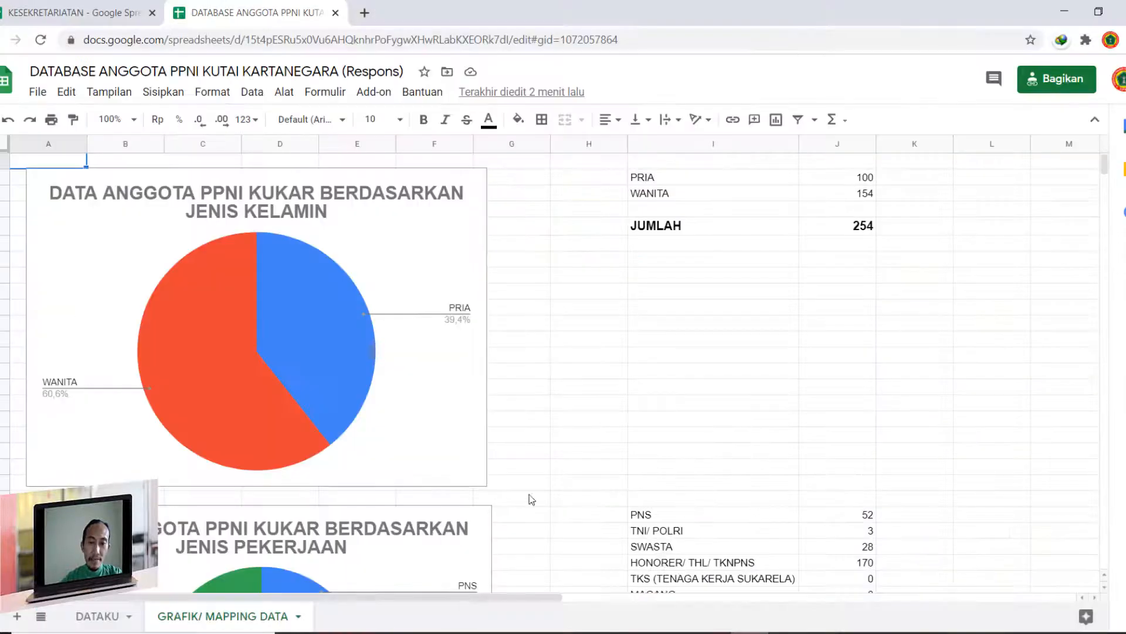
scroll(503, 487, "down", 1)
scroll(368, 504, "down", 5)
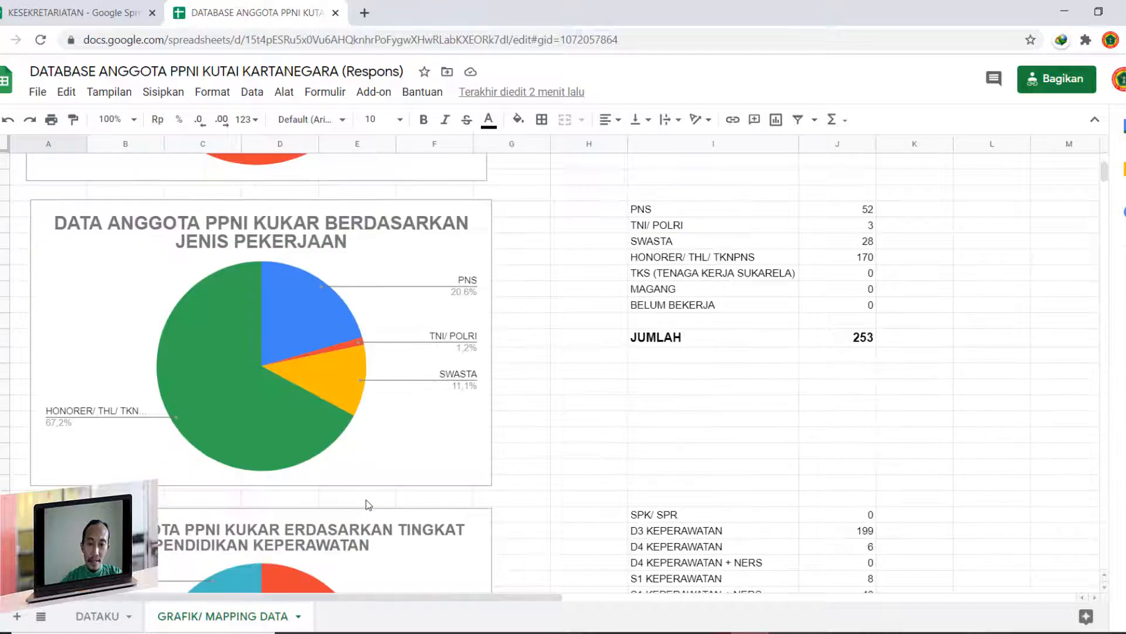
scroll(368, 504, "down", 1)
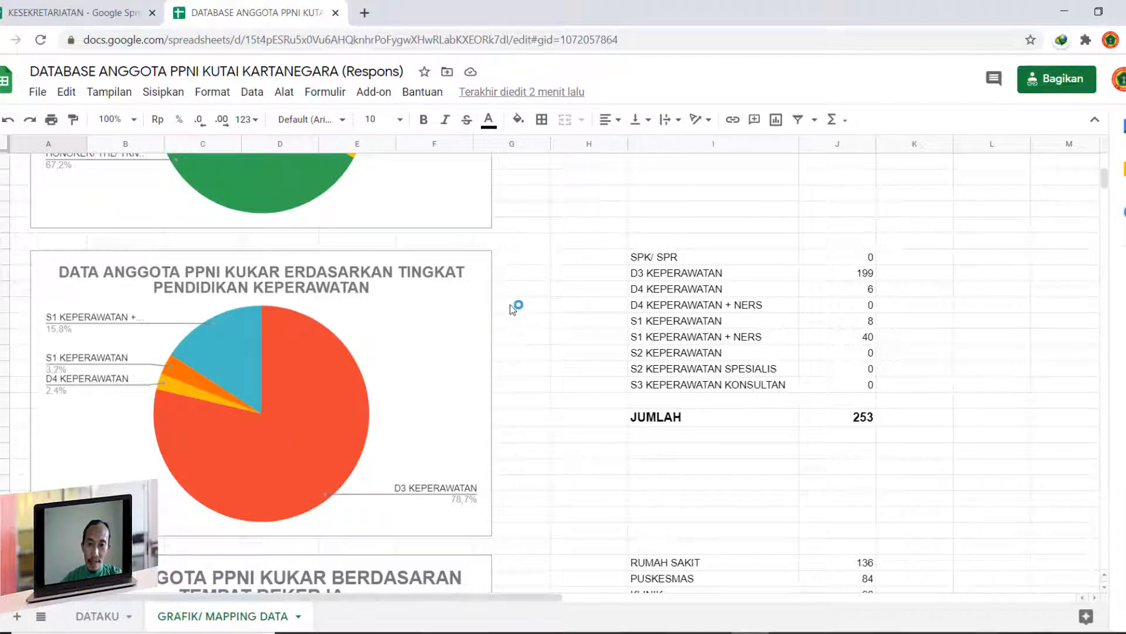
left_click(487, 274)
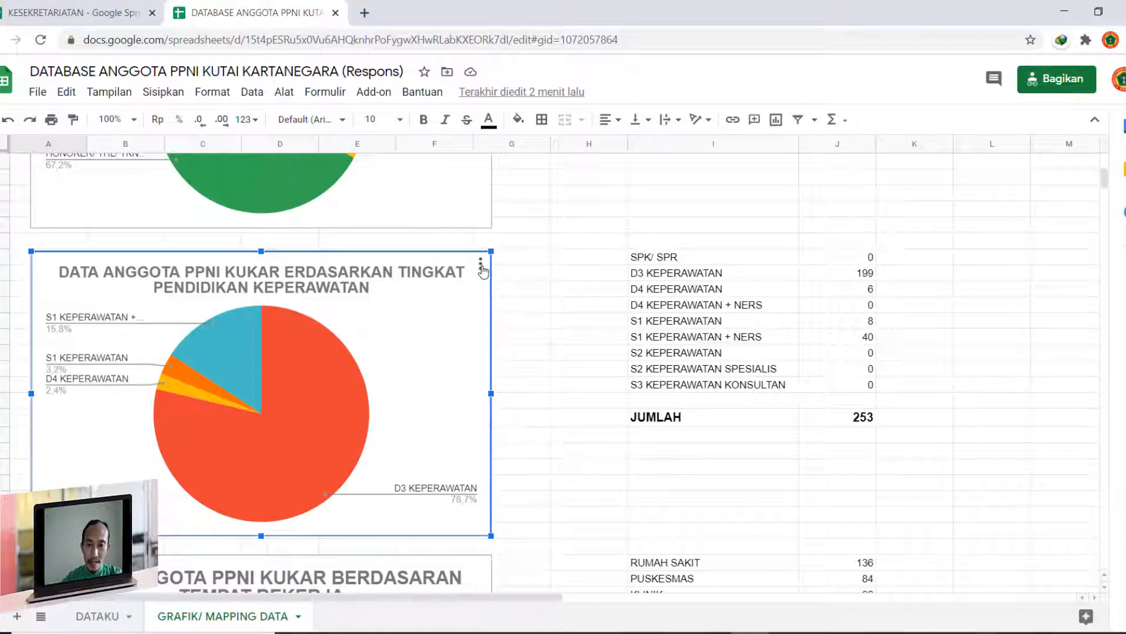
left_click(480, 270)
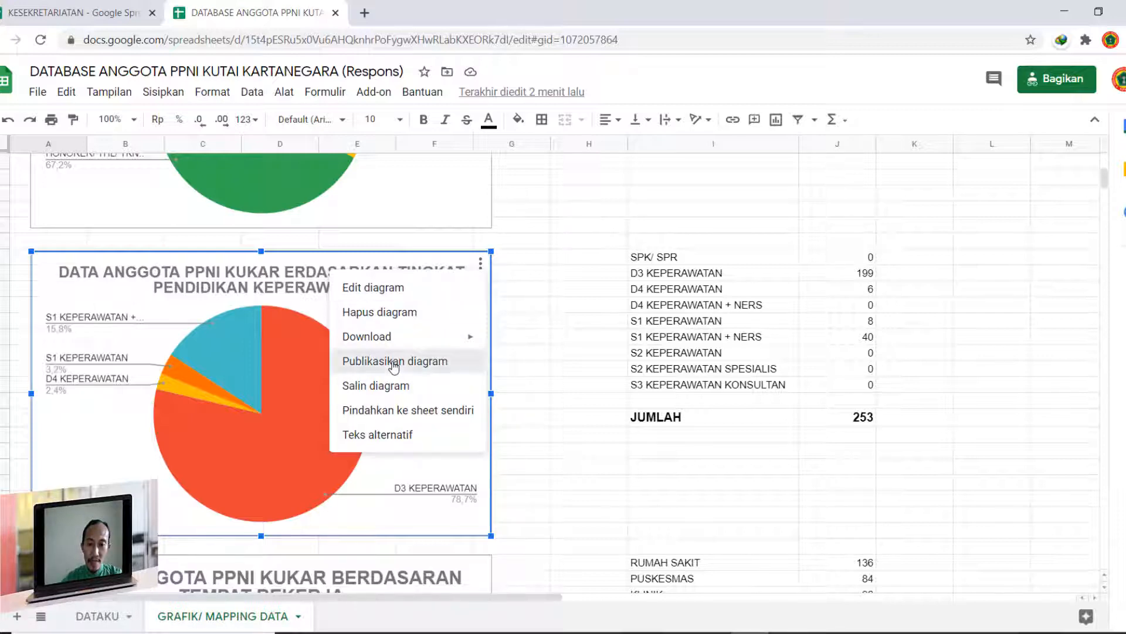
left_click(395, 362)
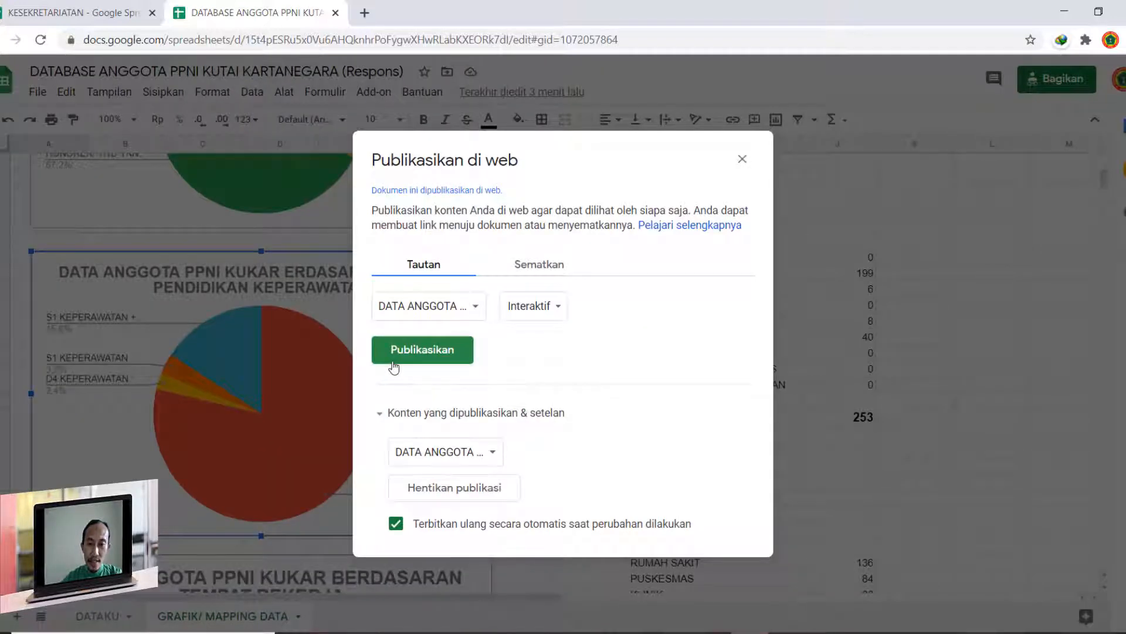
- Publish the nursing education level chart to the web as an interactive chart and confirm the publication
left_click(539, 267)
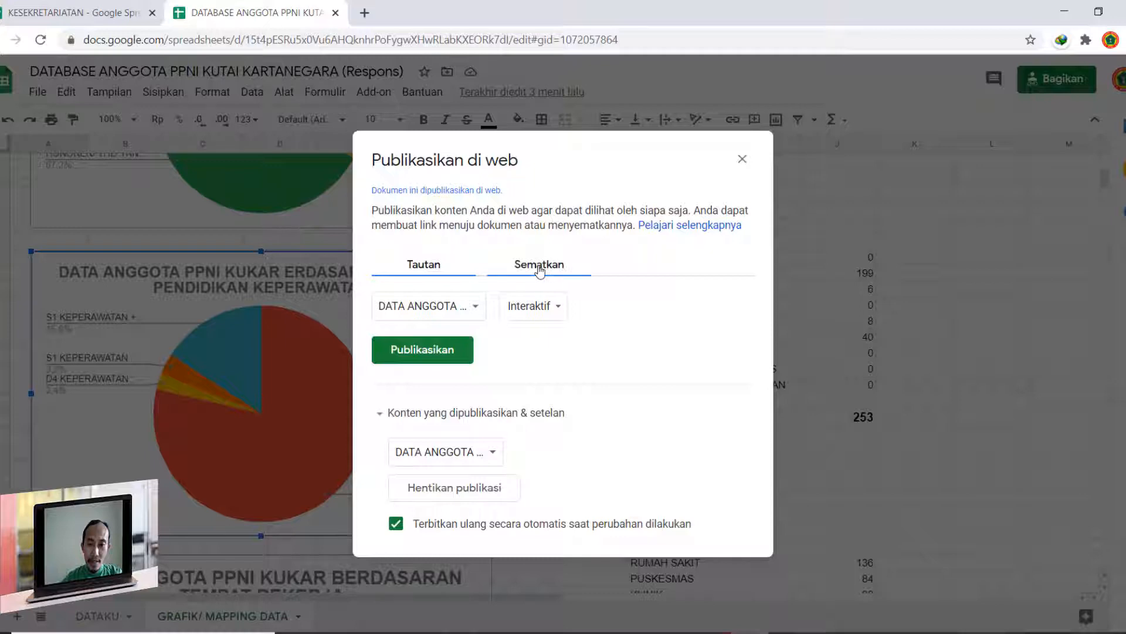
left_click(443, 352)
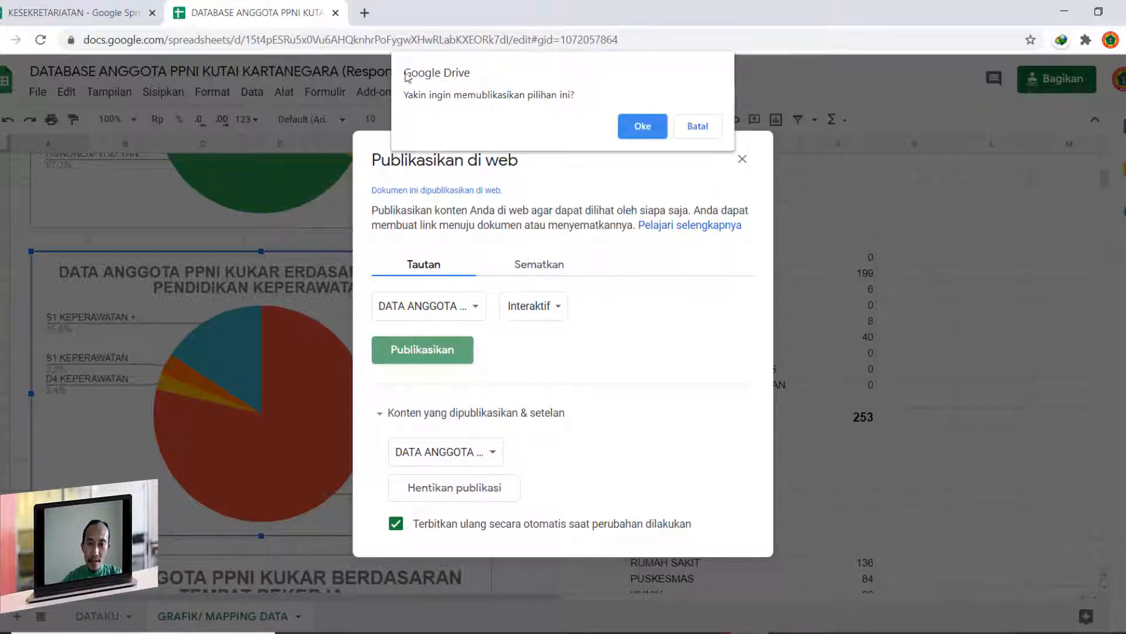
left_click(642, 126)
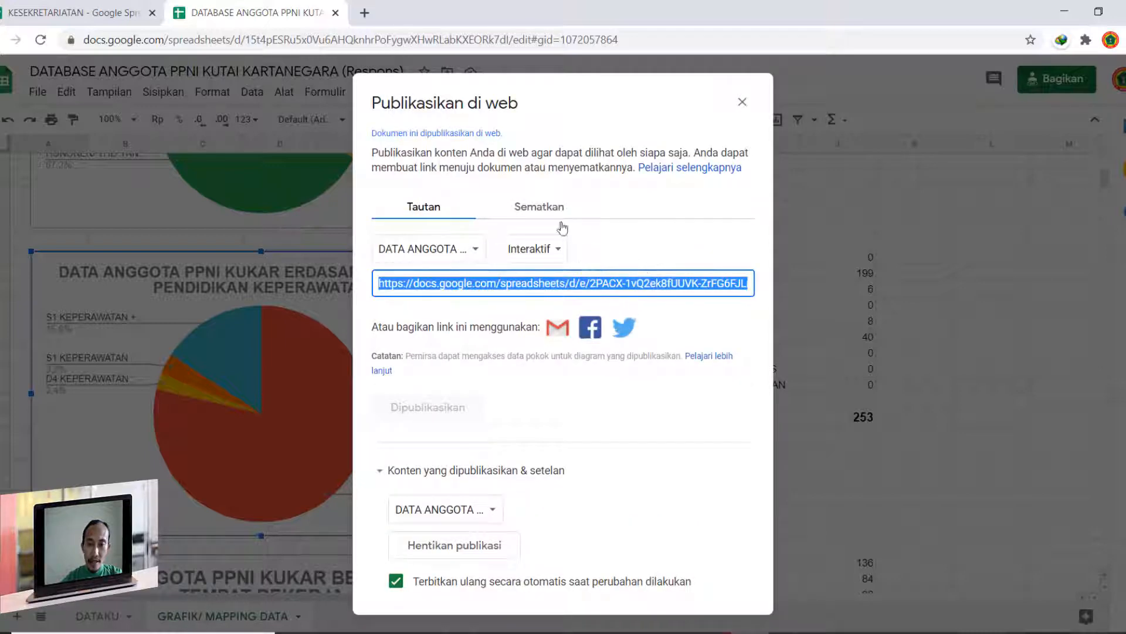
- Display the published chart's embed code and copy the entire iframe snippet
left_click(540, 208)
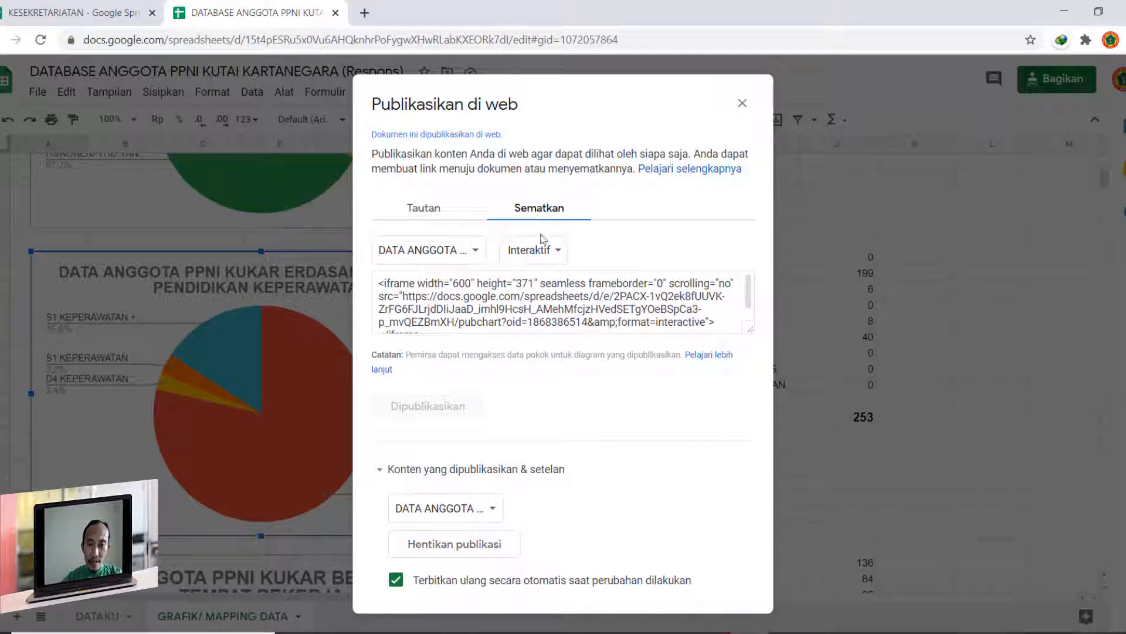
left_click(422, 214)
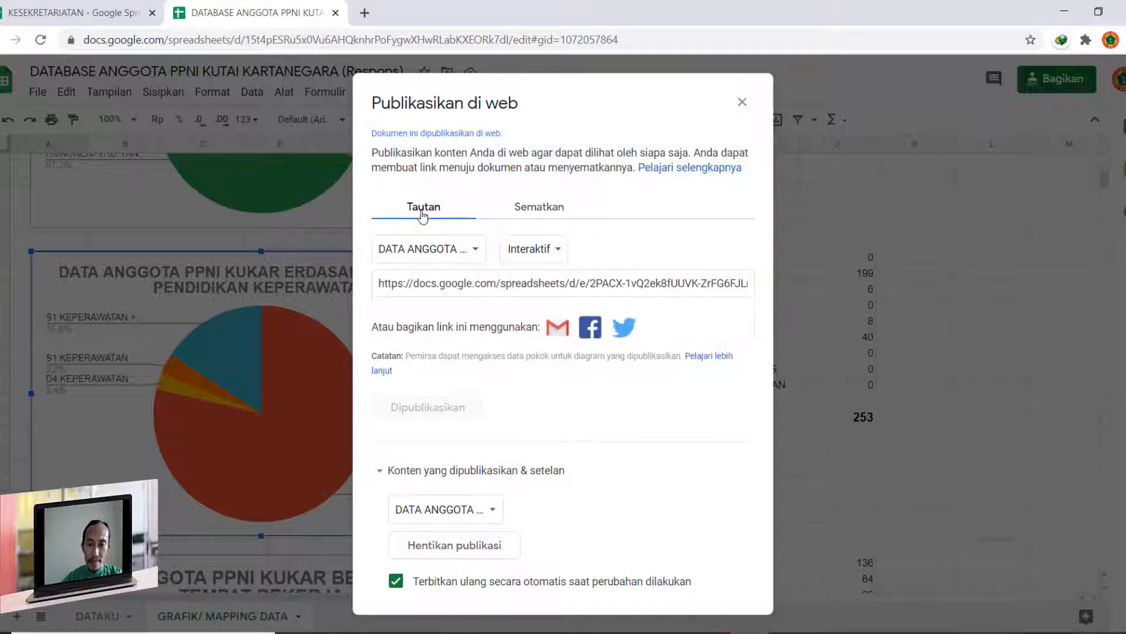
left_click(547, 208)
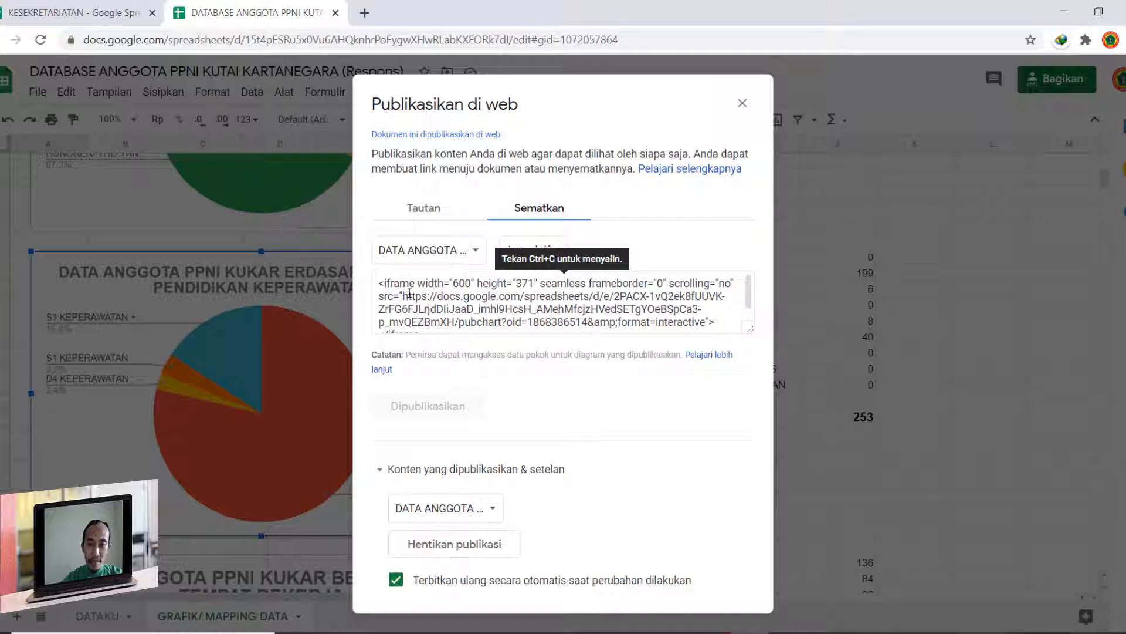
scroll(410, 292, "down", 1)
scroll(410, 292, "up", 1)
left_click(559, 310)
key("ctrl+c")
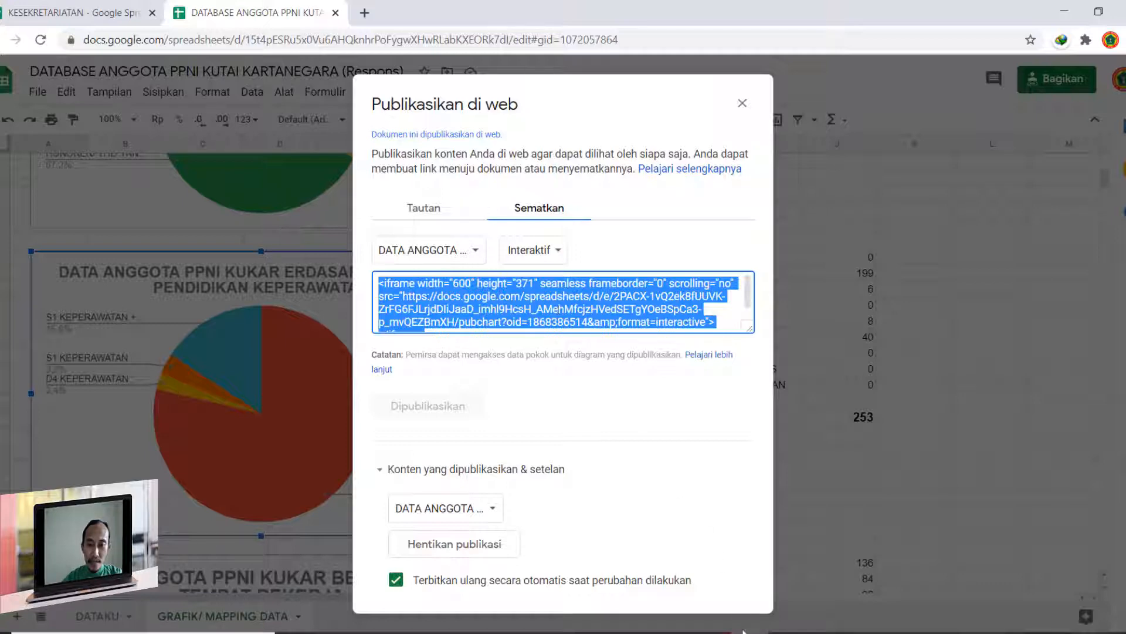
left_click(722, 632)
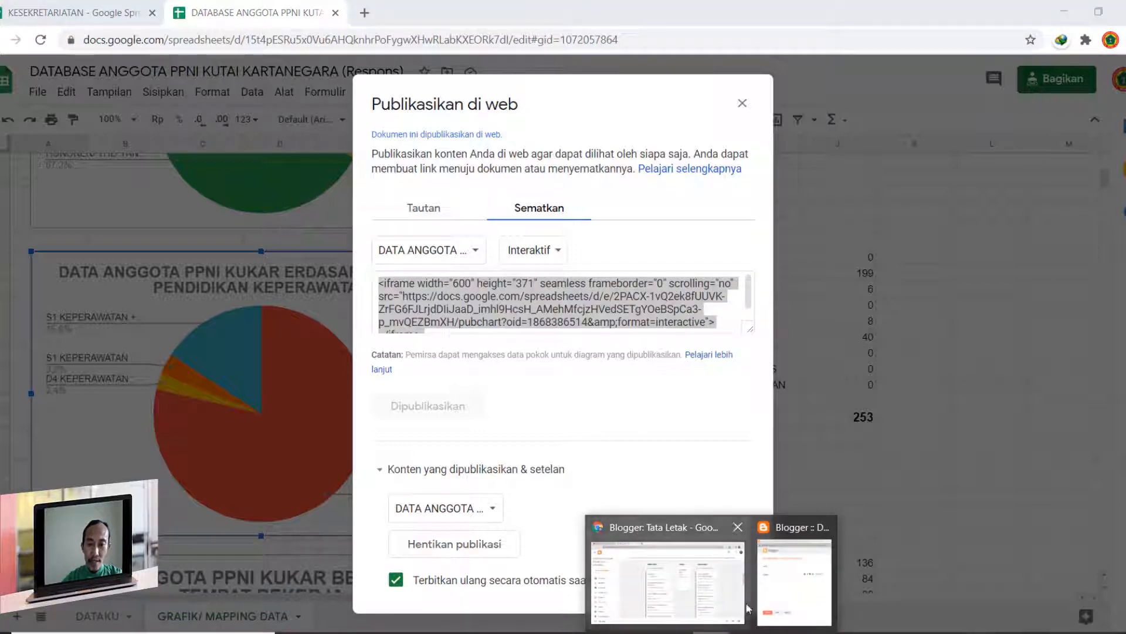
left_click(776, 577)
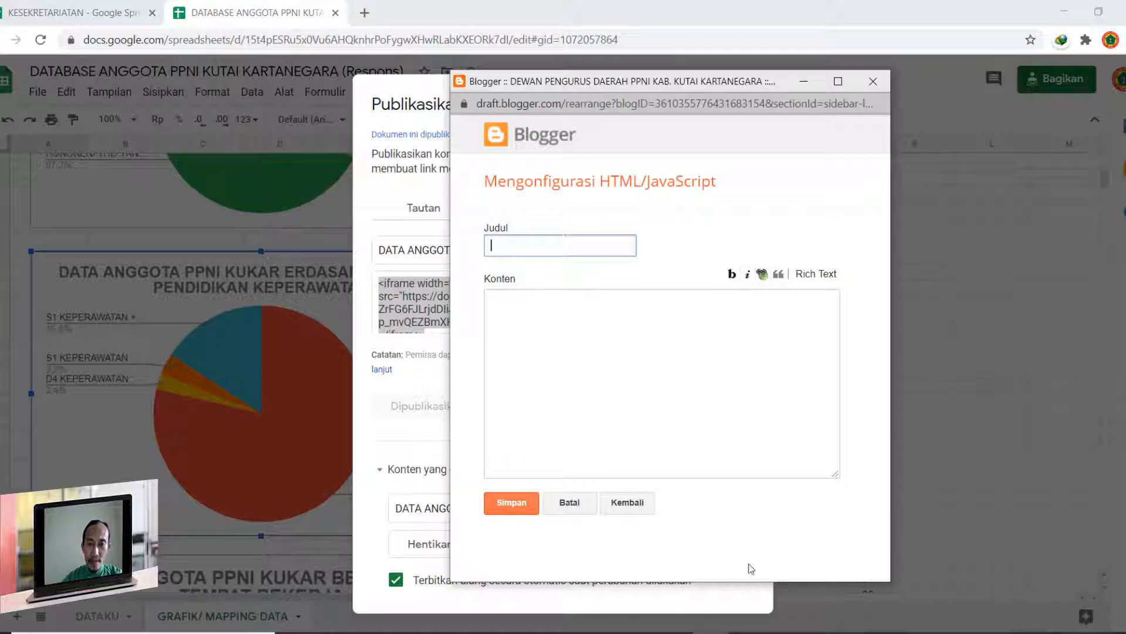
left_click(712, 632)
left_click(955, 456)
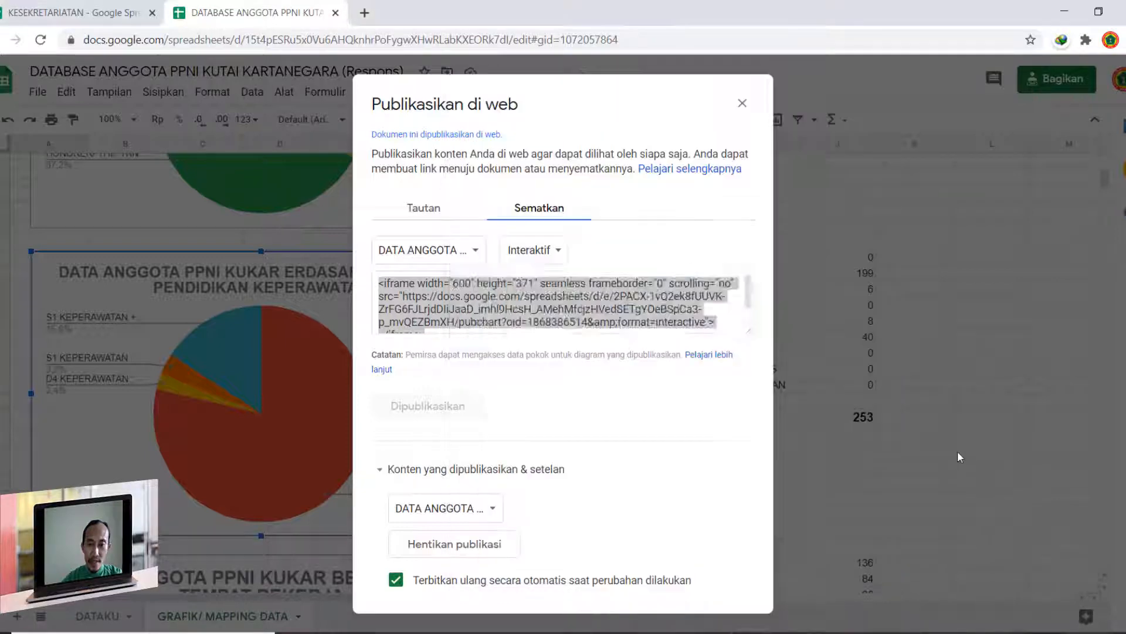
- Close the web publishing dialog, return to the Blogger HTML/JavaScript gadget and paste the copied iframe code as its content
left_click(742, 104)
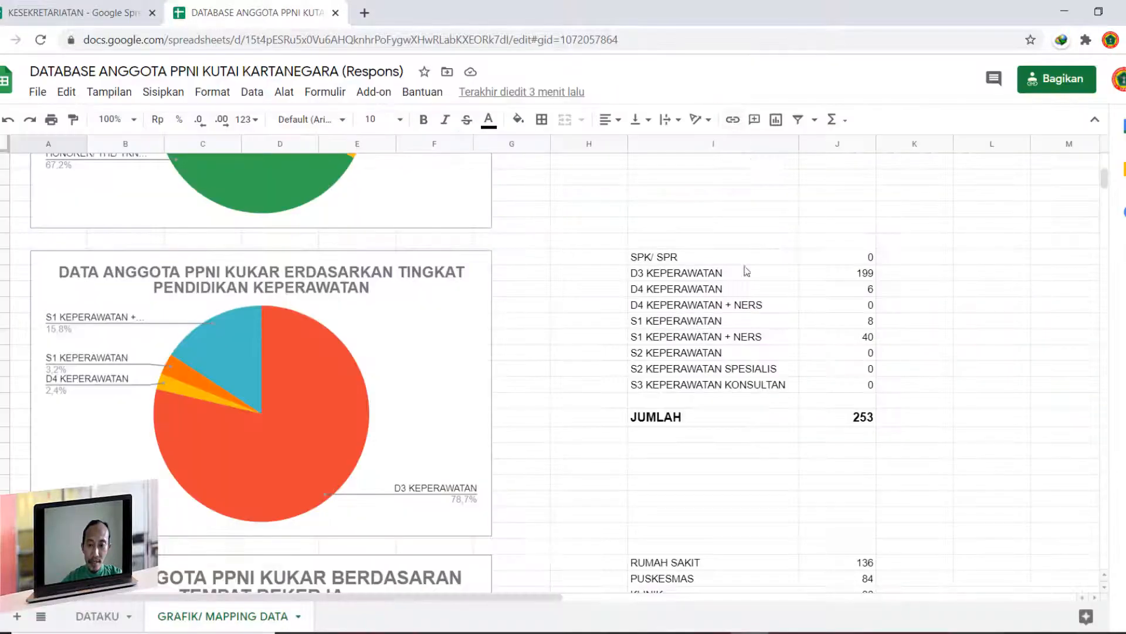
mouse_move(711, 630)
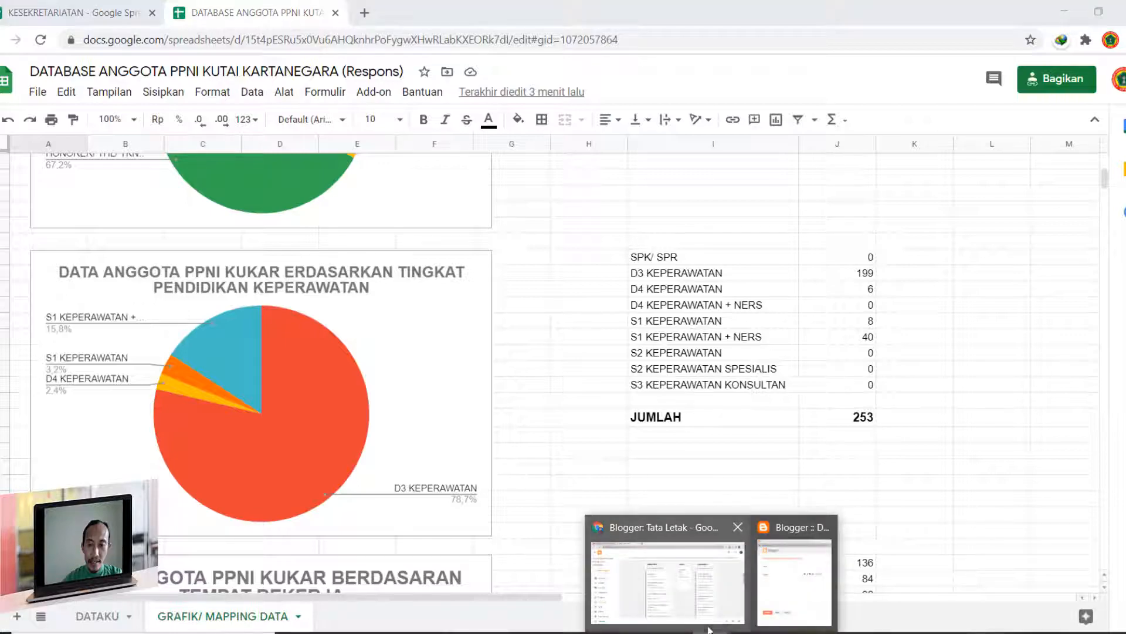
mouse_move(776, 586)
left_click(704, 581)
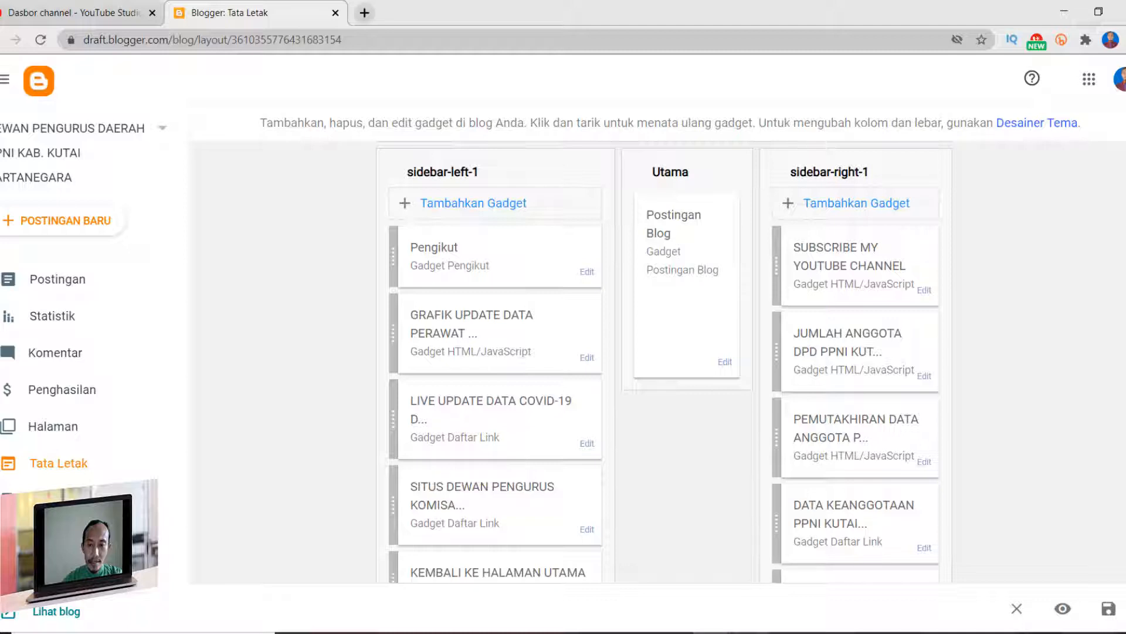
mouse_move(750, 631)
mouse_move(712, 631)
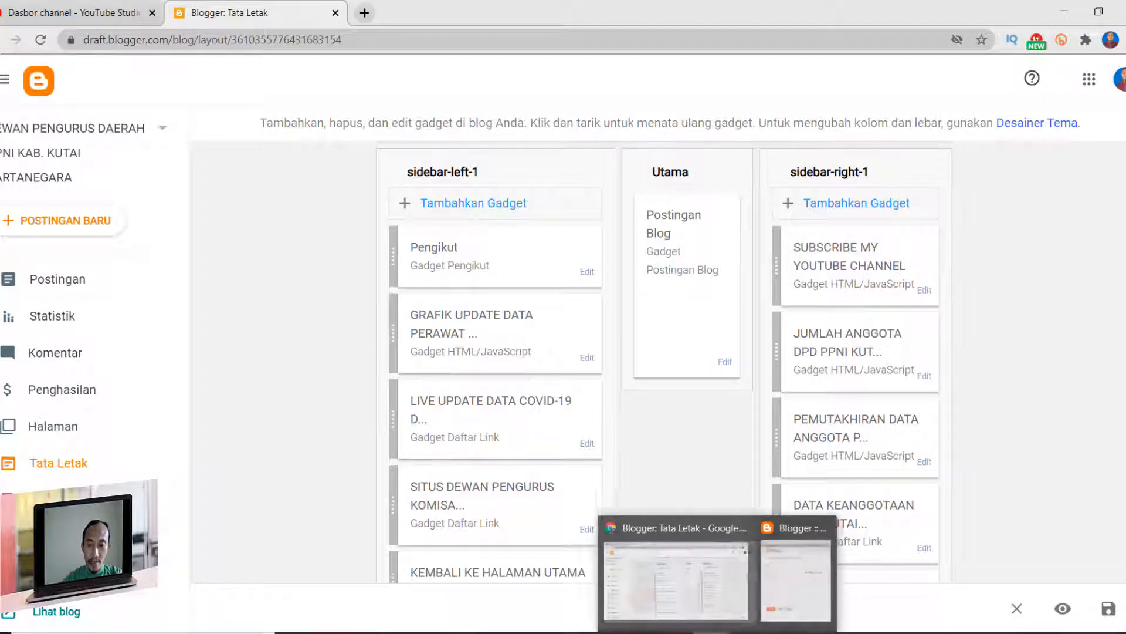
left_click(781, 580)
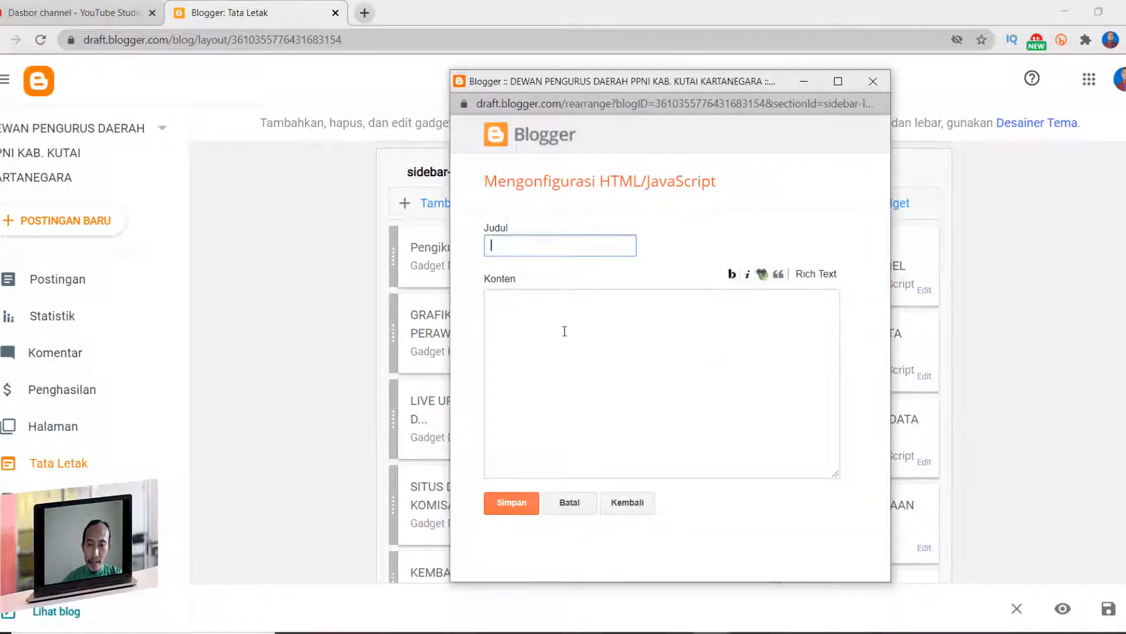
left_click(543, 303)
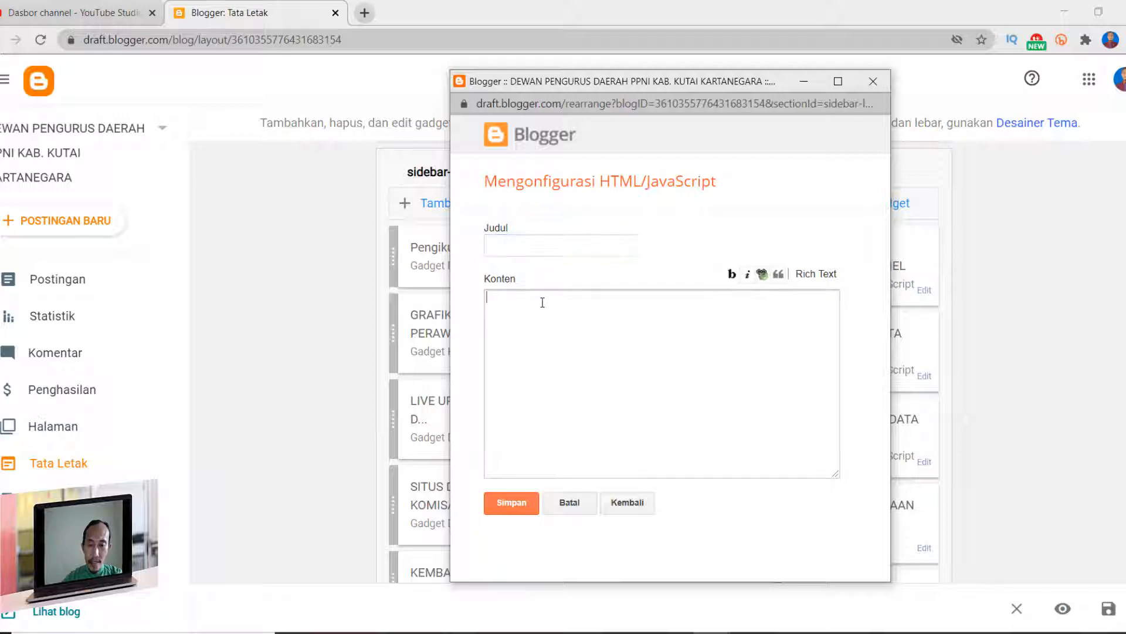
key("ctrl+v")
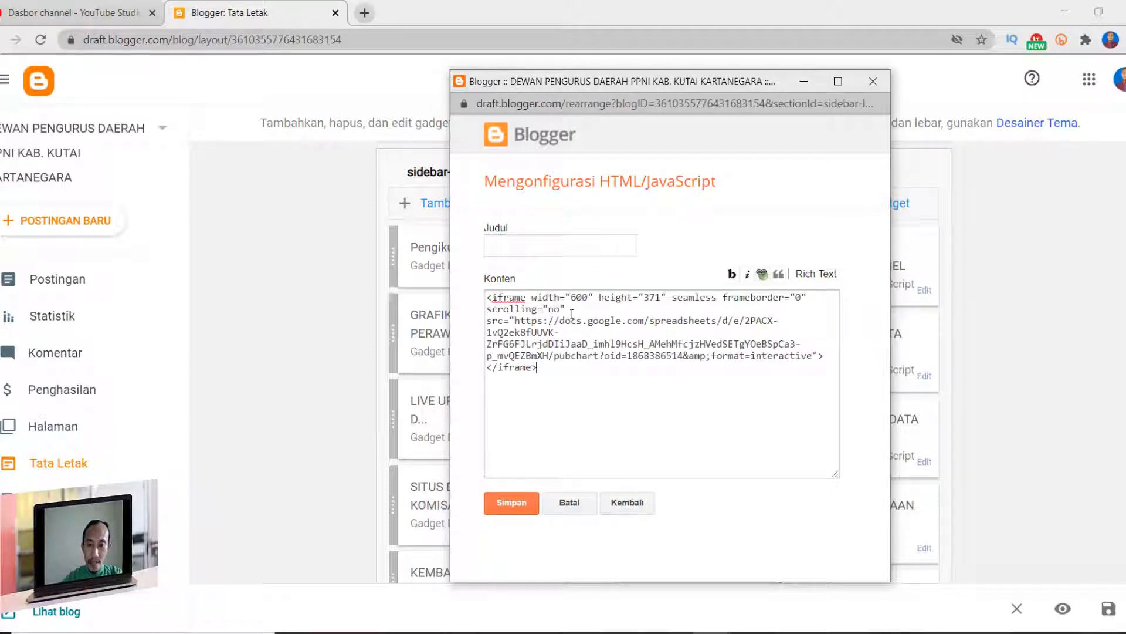
- Title the gadget PENDIDIKAN KEPERAWATAN ANGGOTA PPNI KUKAR and save it to the left sidebar
left_click(537, 246)
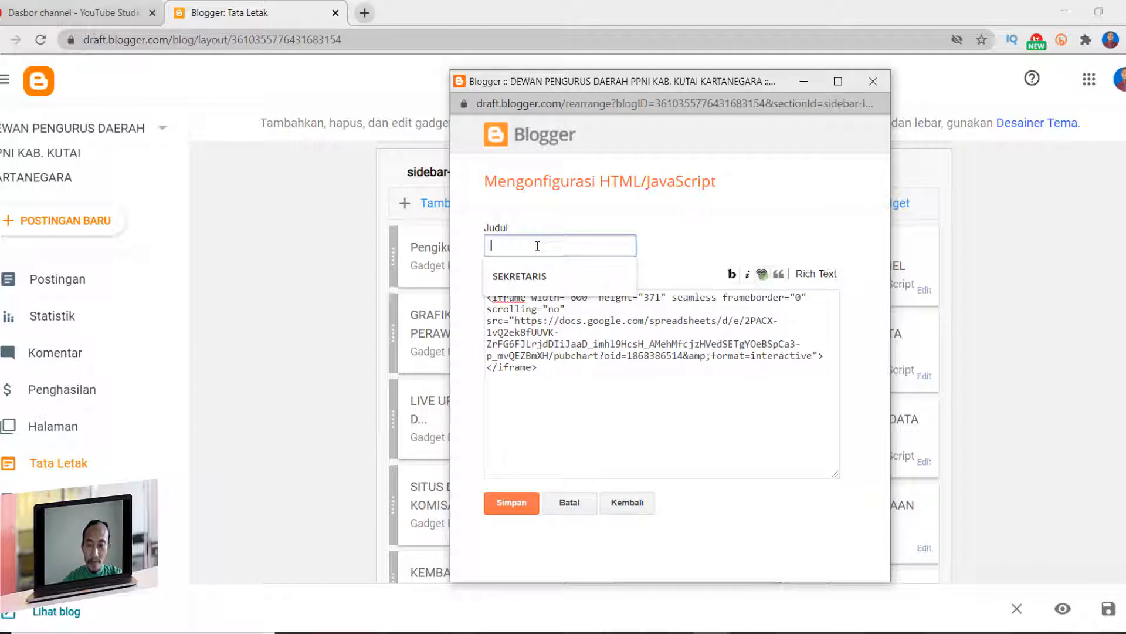
type("PENDIDI")
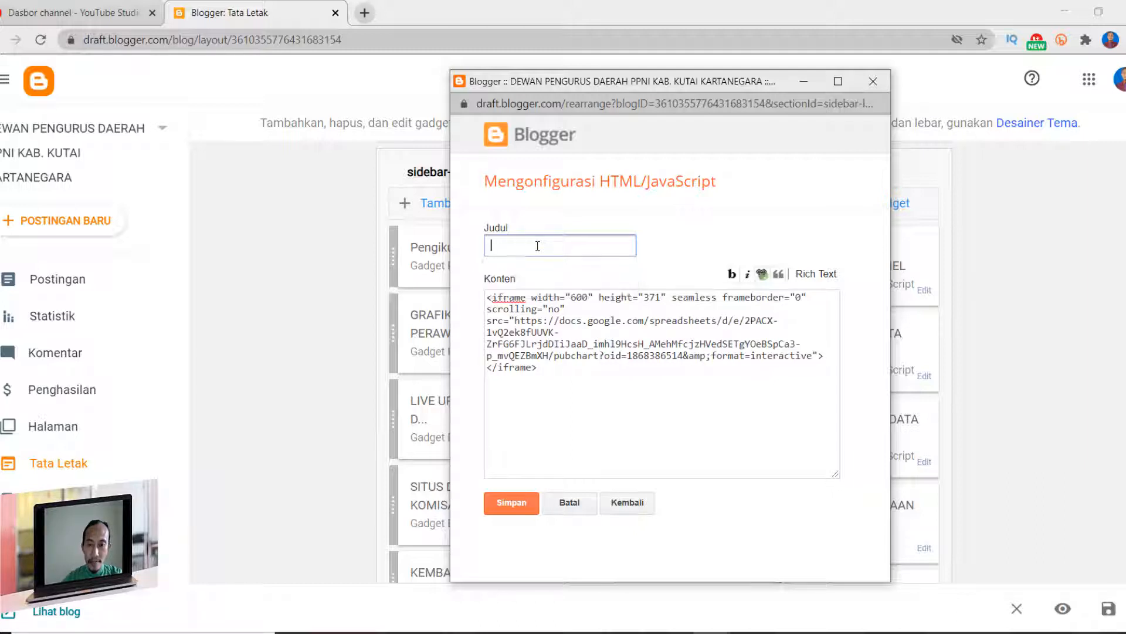
type("KA")
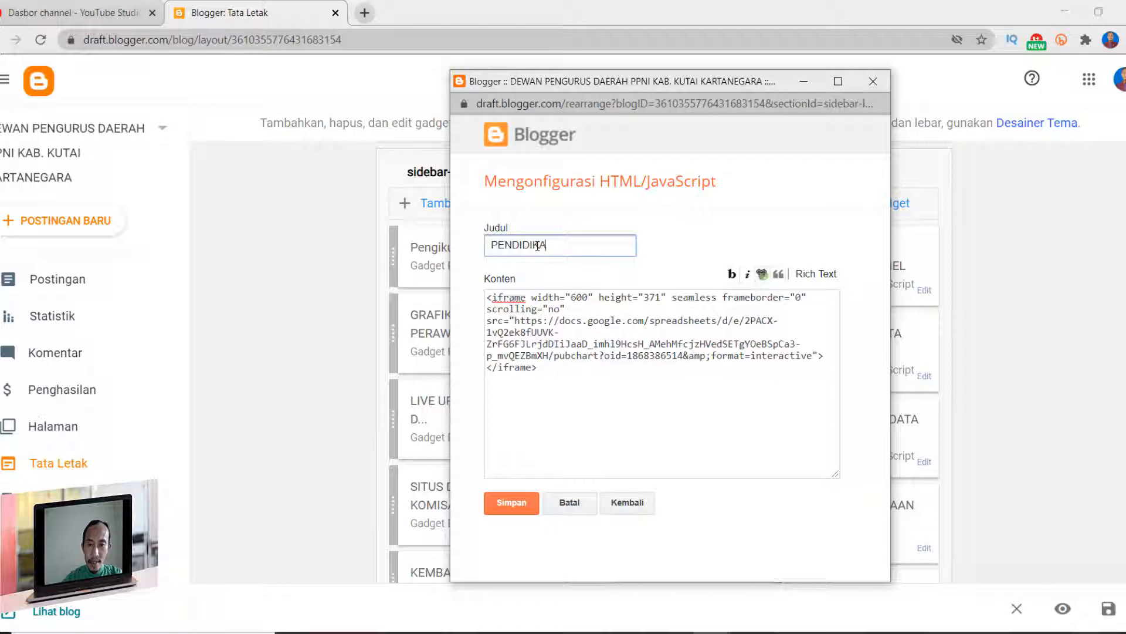
type("N KEPERAWA")
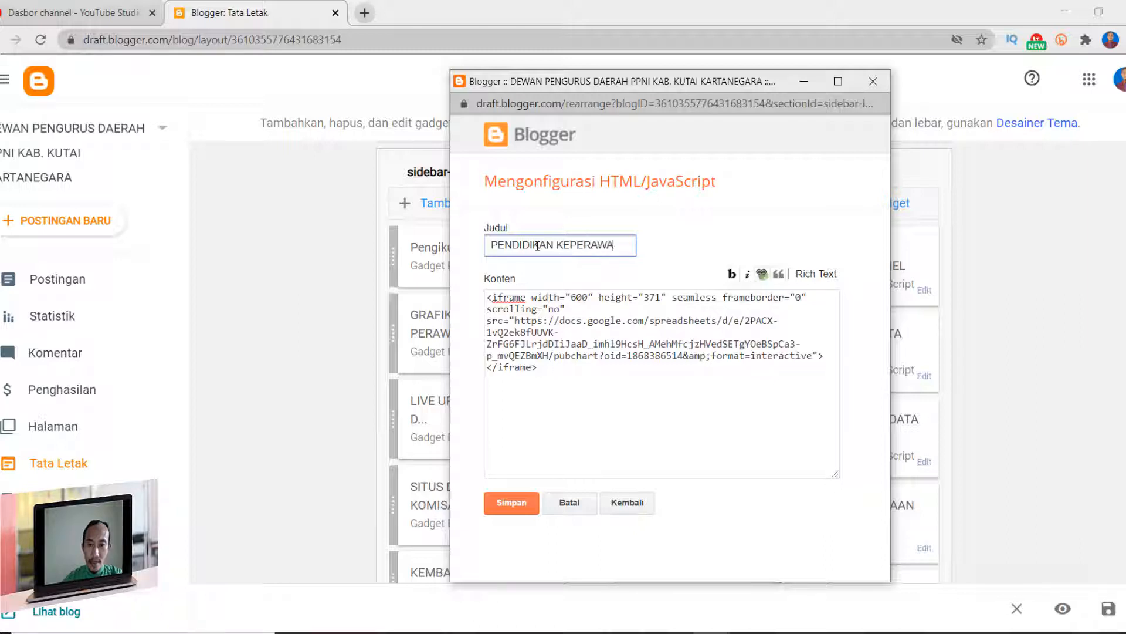
type("TAN A")
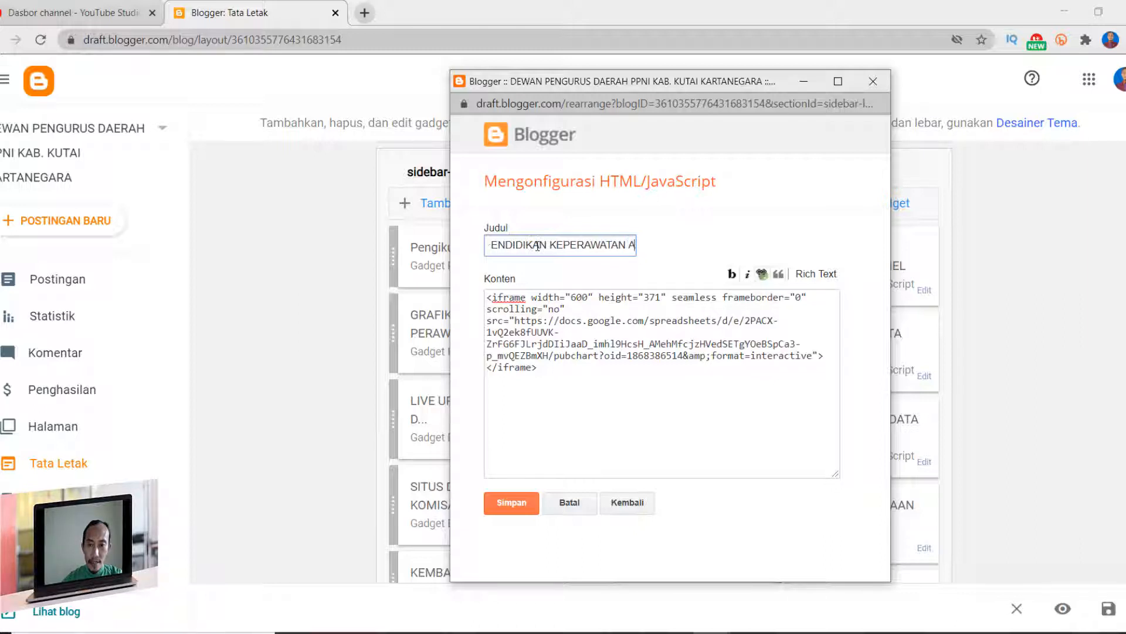
type("NGGOTA")
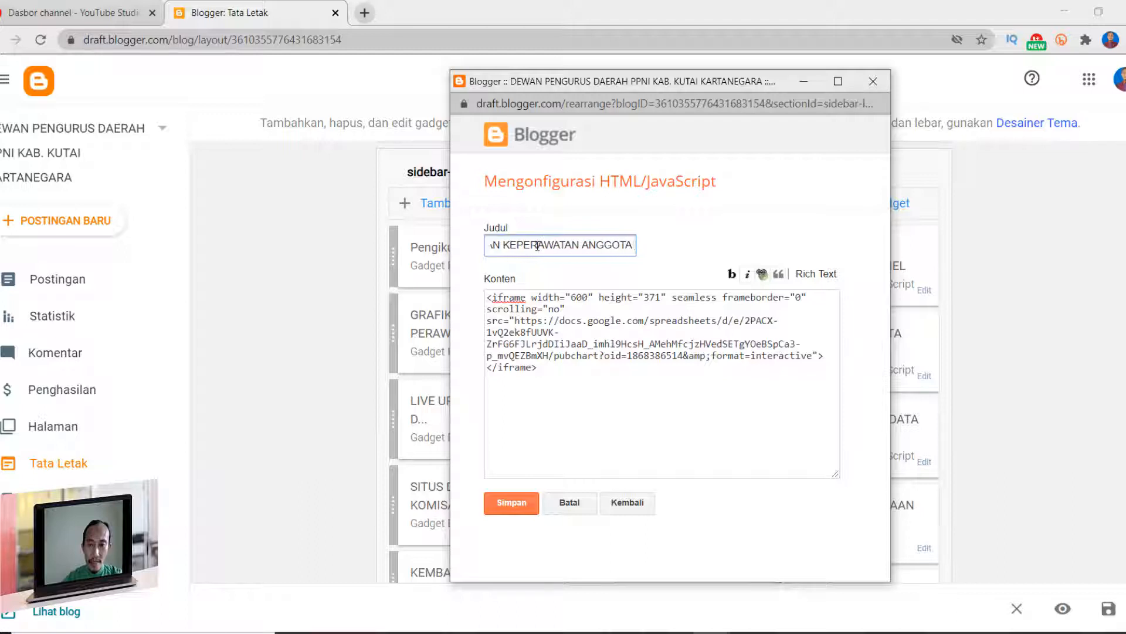
type(" PPNI KUKAR")
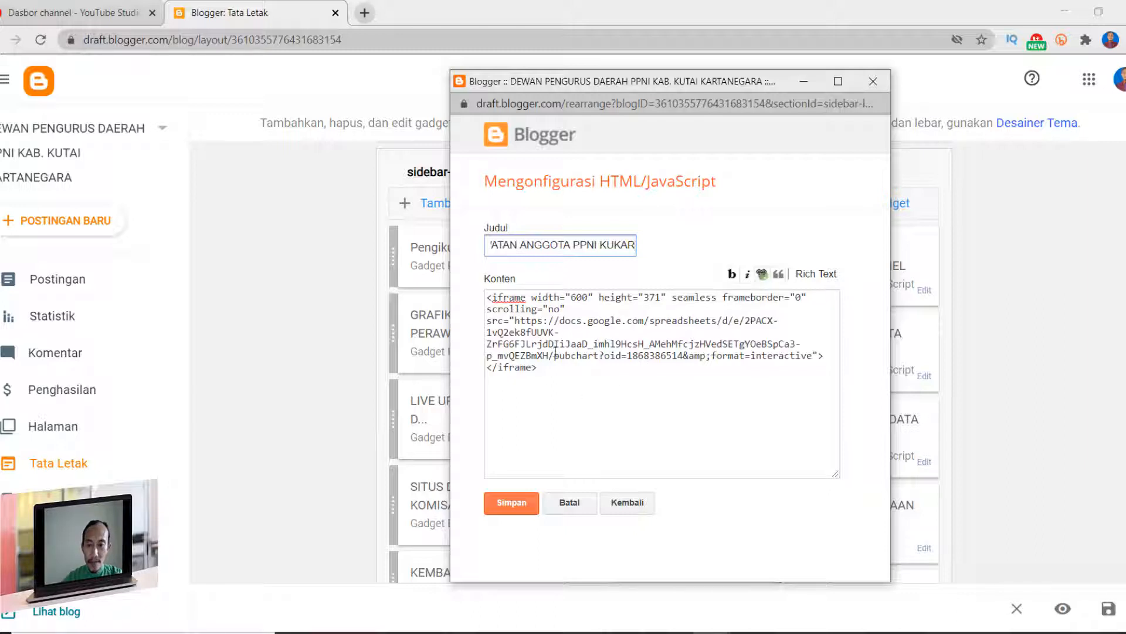
left_click(511, 504)
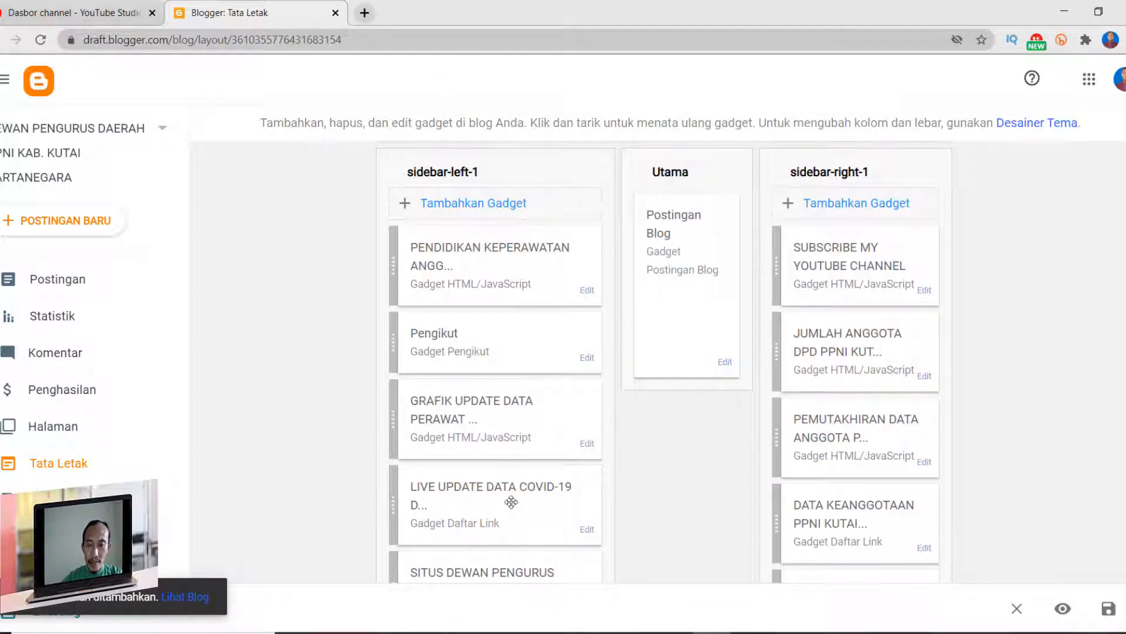
- Save the blog layout and open the live blog in a new tab to check the embedded chart in the left sidebar
left_click(1109, 608)
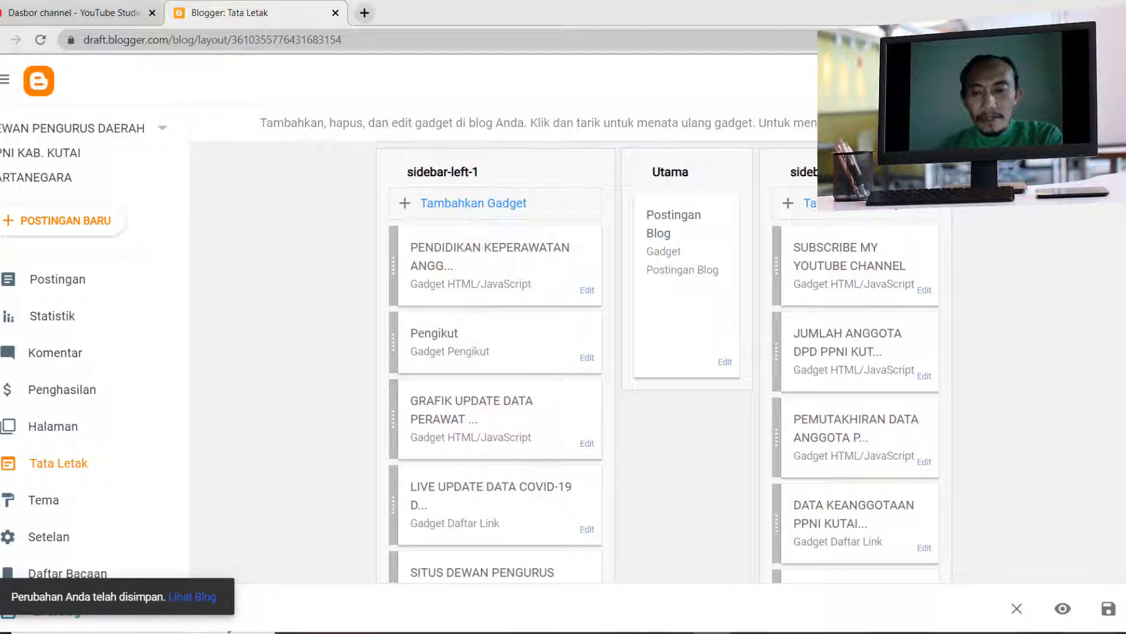
right_click(189, 596)
left_click(282, 399)
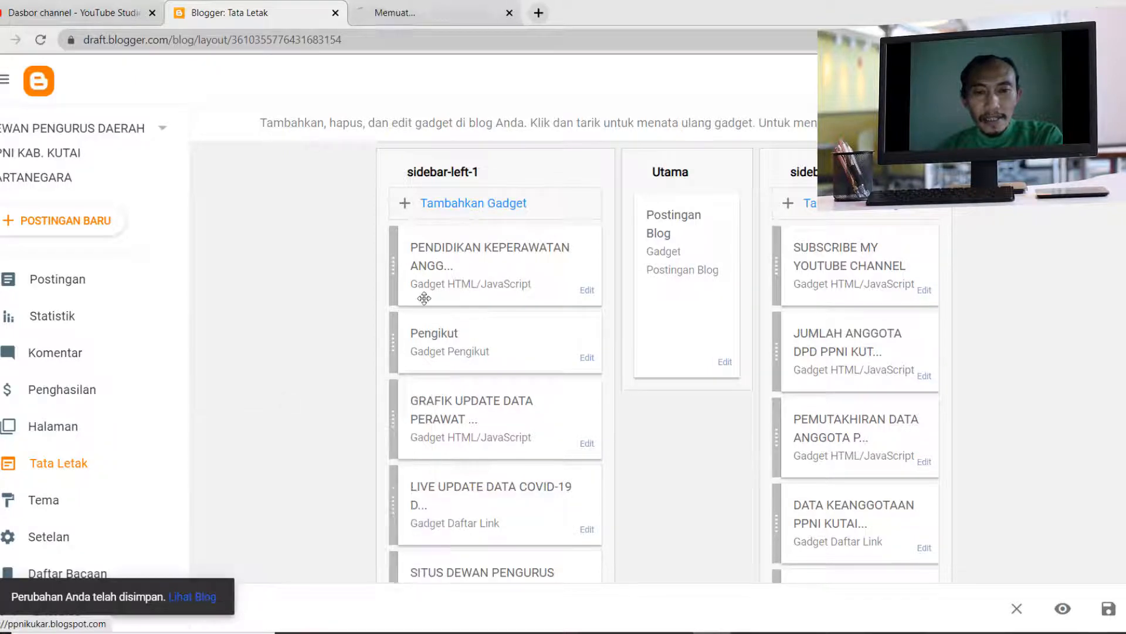
left_click(440, 14)
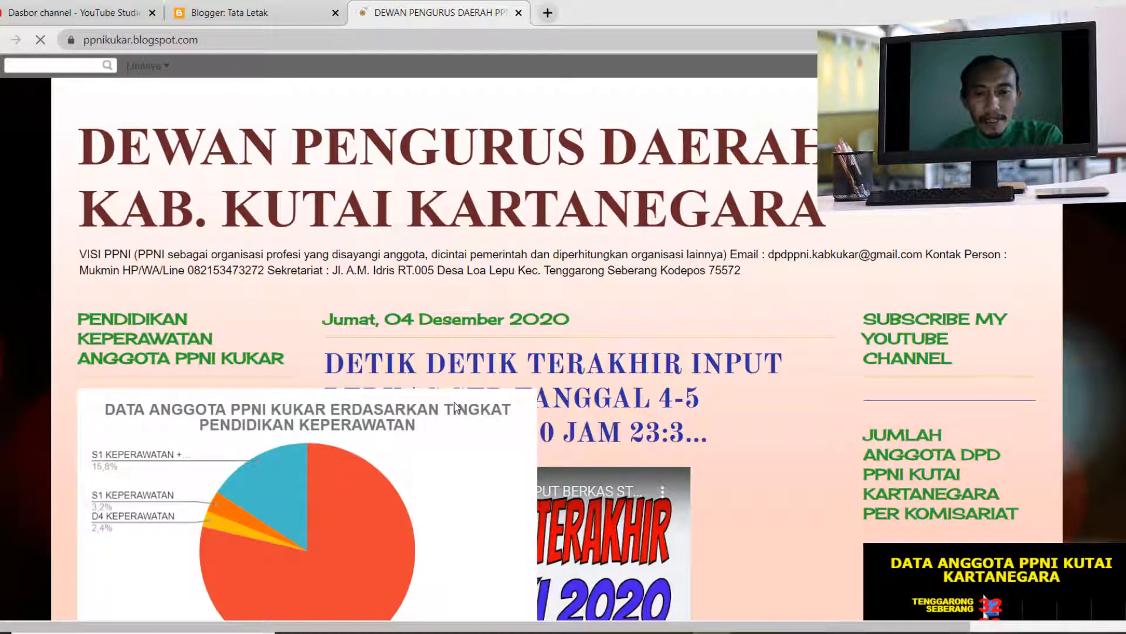
scroll(455, 406, "down", 4)
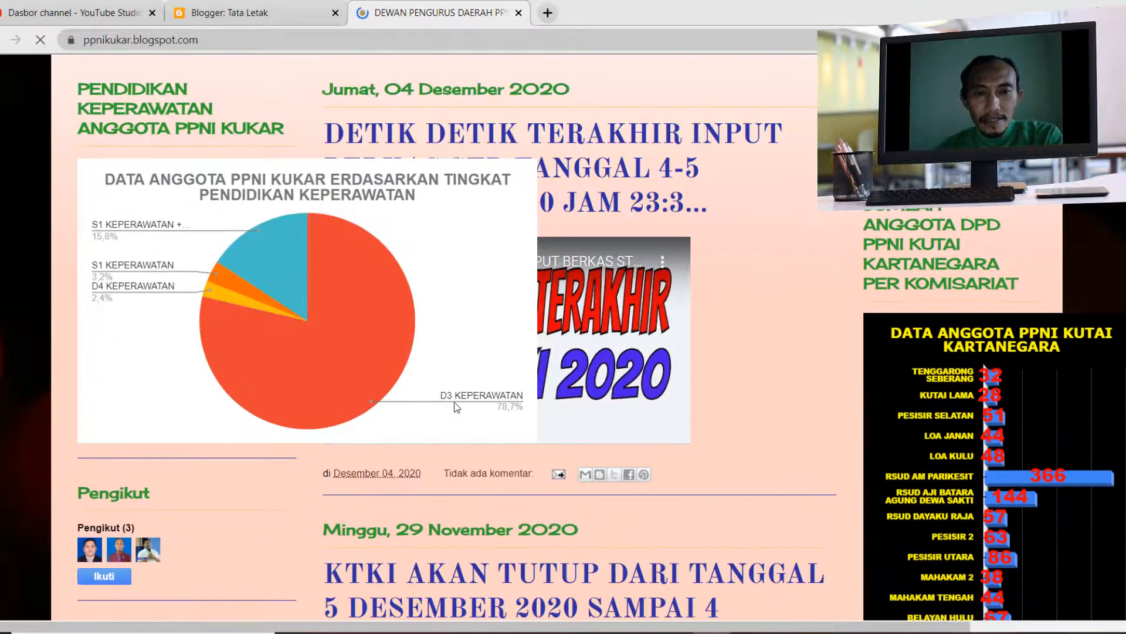
- Compare the nursing education chart embedded in the live blog's left sidebar with the source chart in the spreadsheet
mouse_move(235, 365)
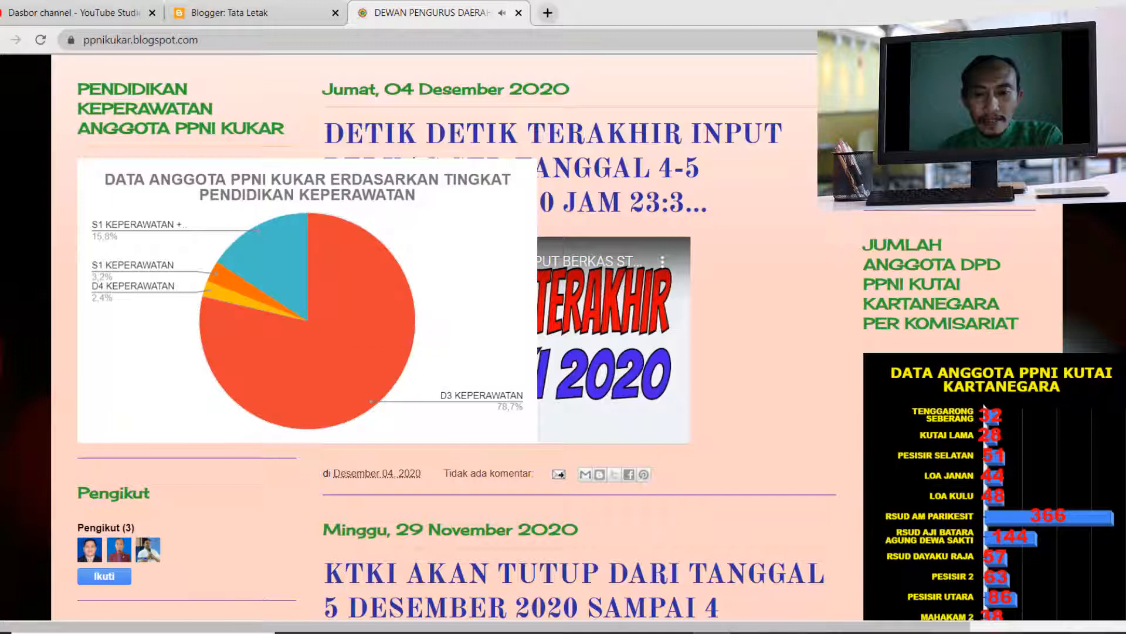
key("alt+Tab")
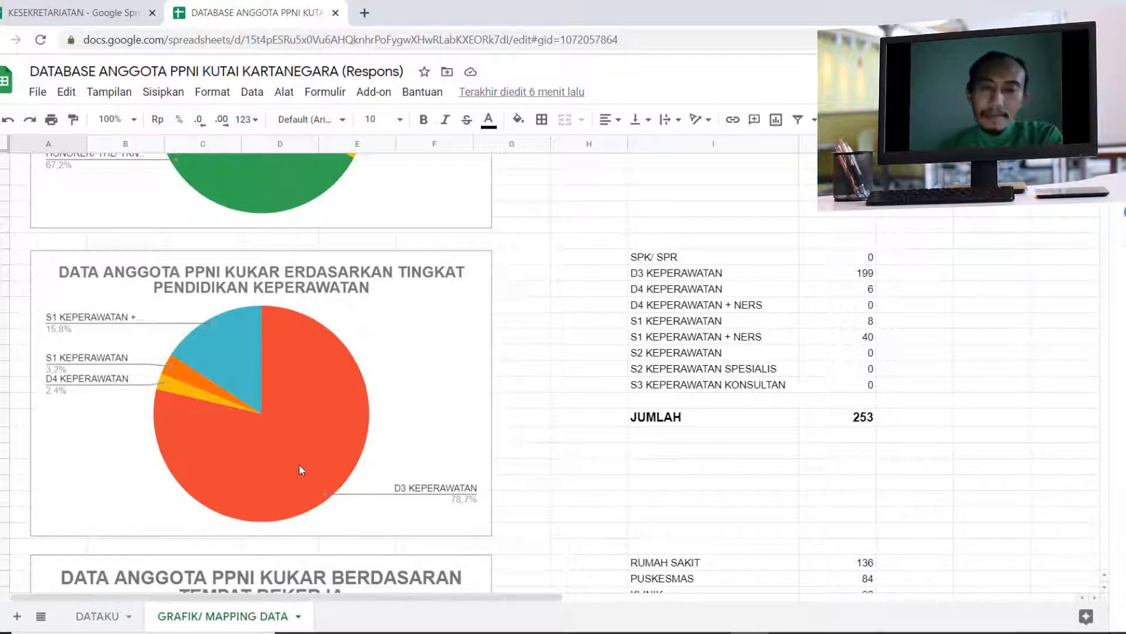
key("alt+Tab")
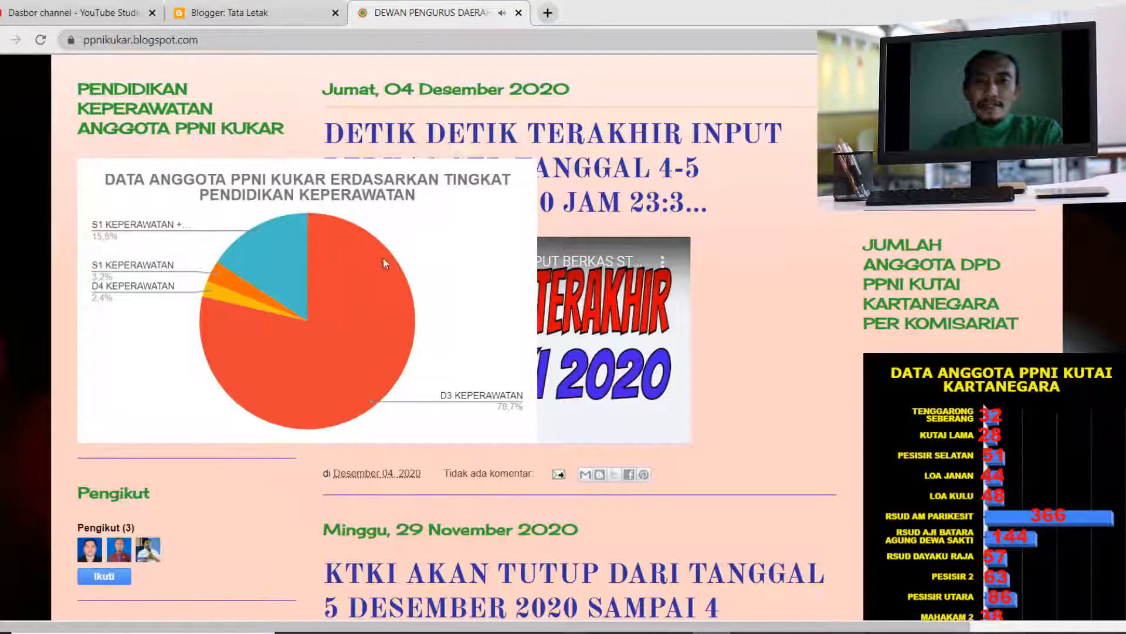
mouse_move(317, 322)
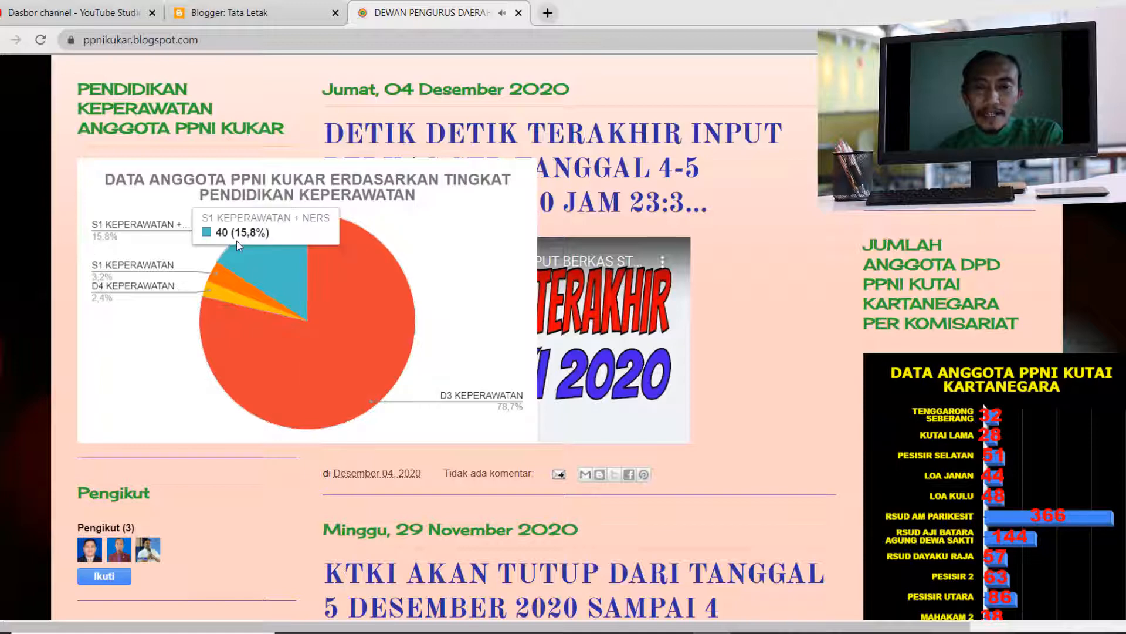
- Return to the Blogger layout, open the PENDIDIKAN KEPERAWATAN gadget in sidebar-left-1 and set the iframe width to 300
left_click(273, 14)
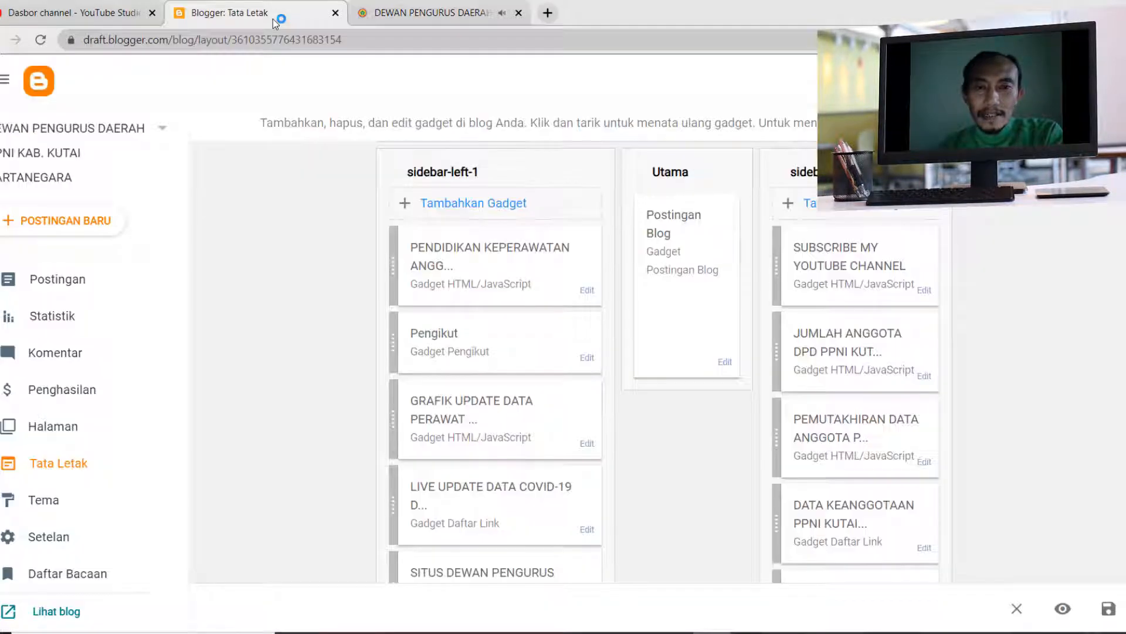
left_click(587, 292)
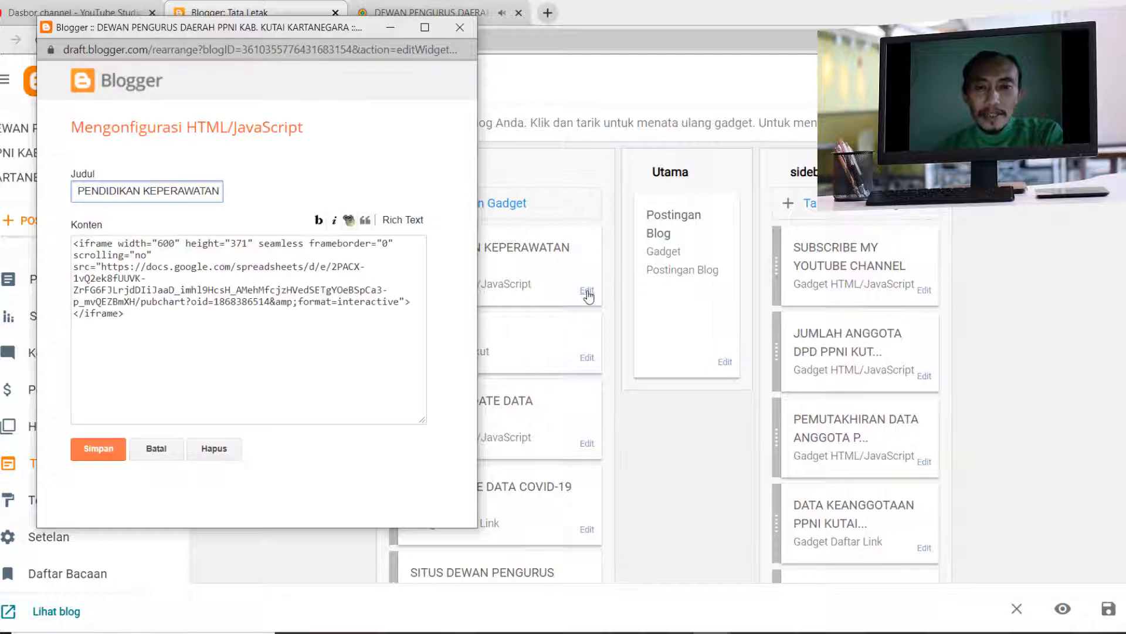
left_click(159, 279)
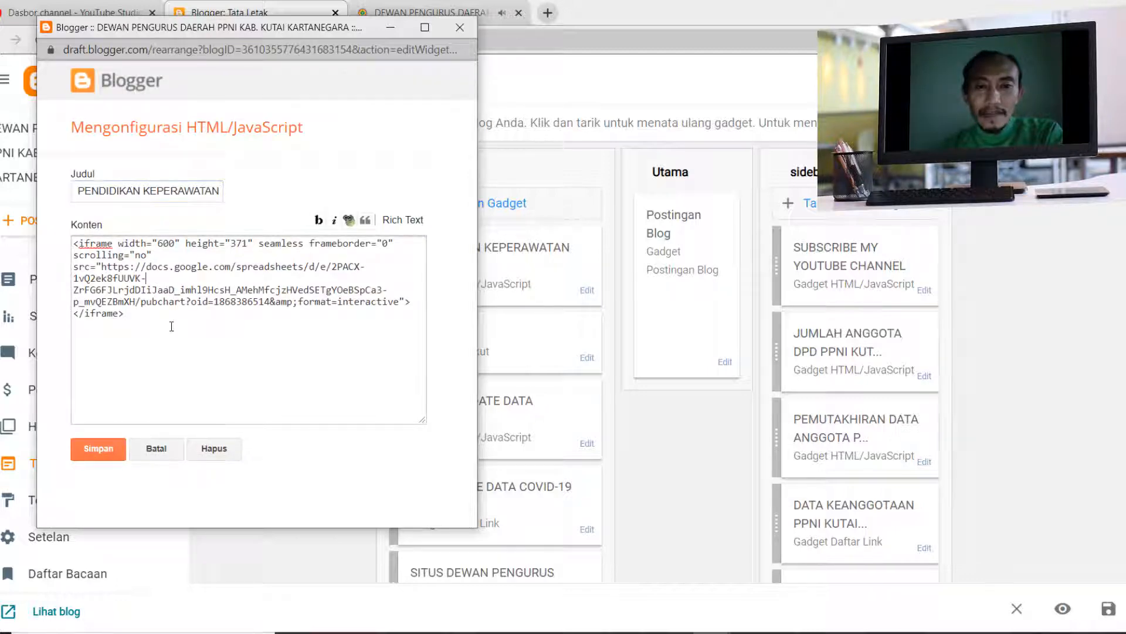
key("Up")
key("Up")
key("Up")
key("Right")
key("Right")
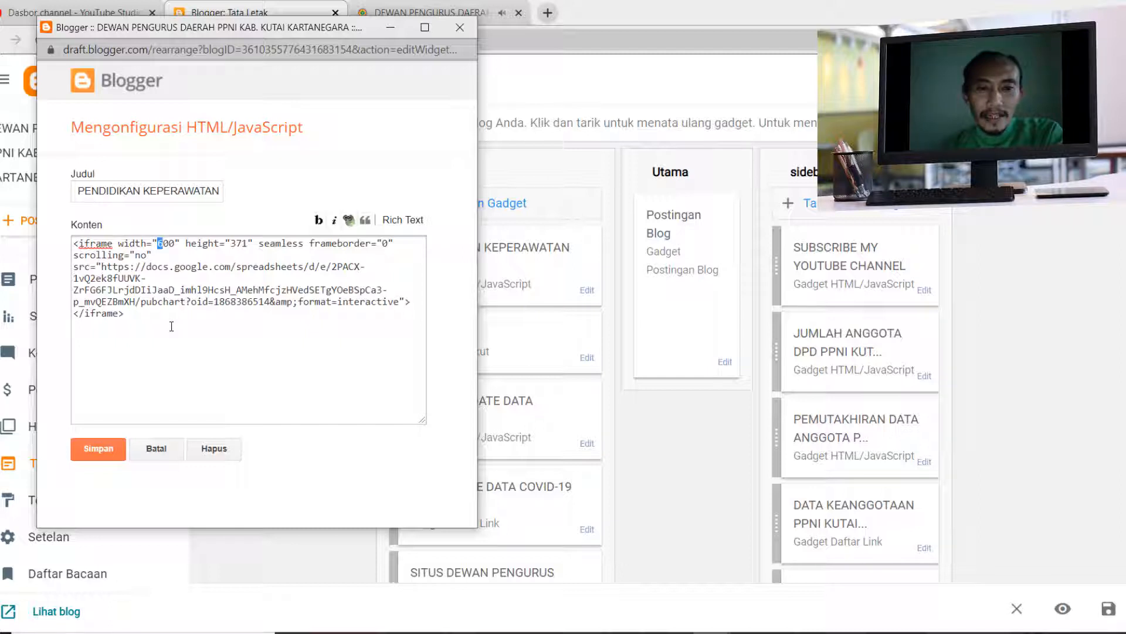
key("Right")
key("Right")
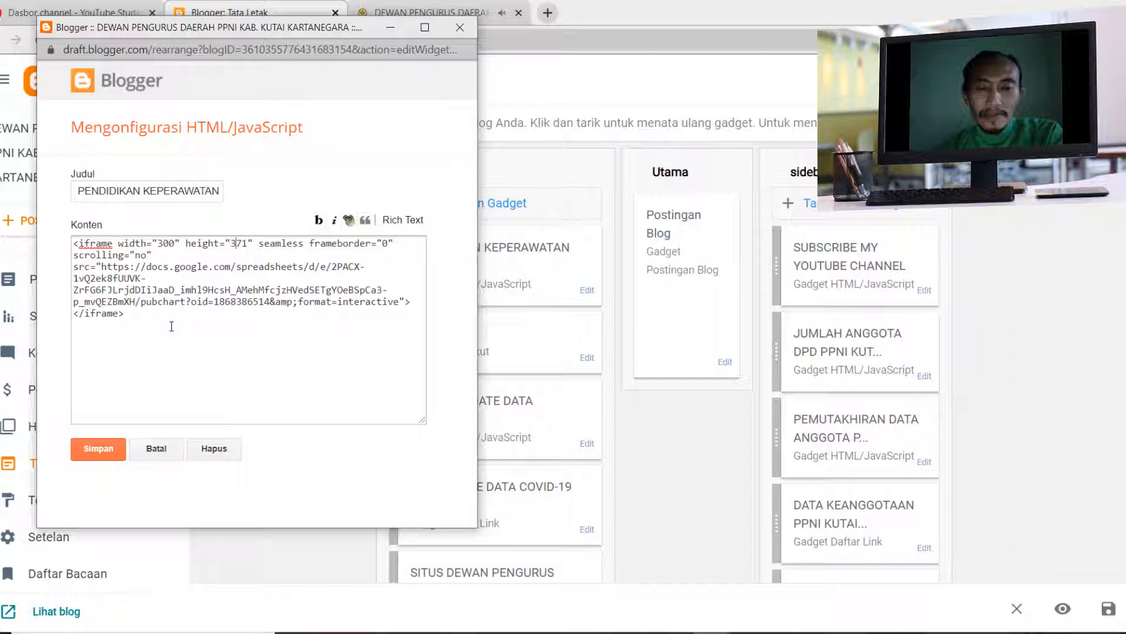
- Set the iframe height to 100 in the gadget's content and save the gadget
key("shift+Right")
key("shift+Right")
type("100")
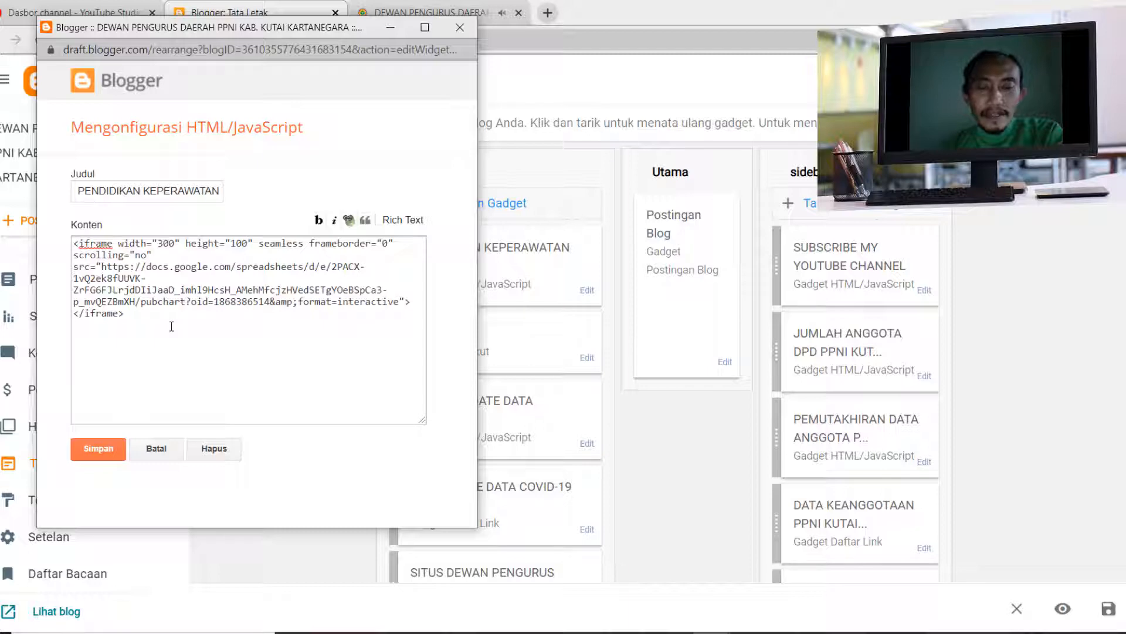
left_click(104, 449)
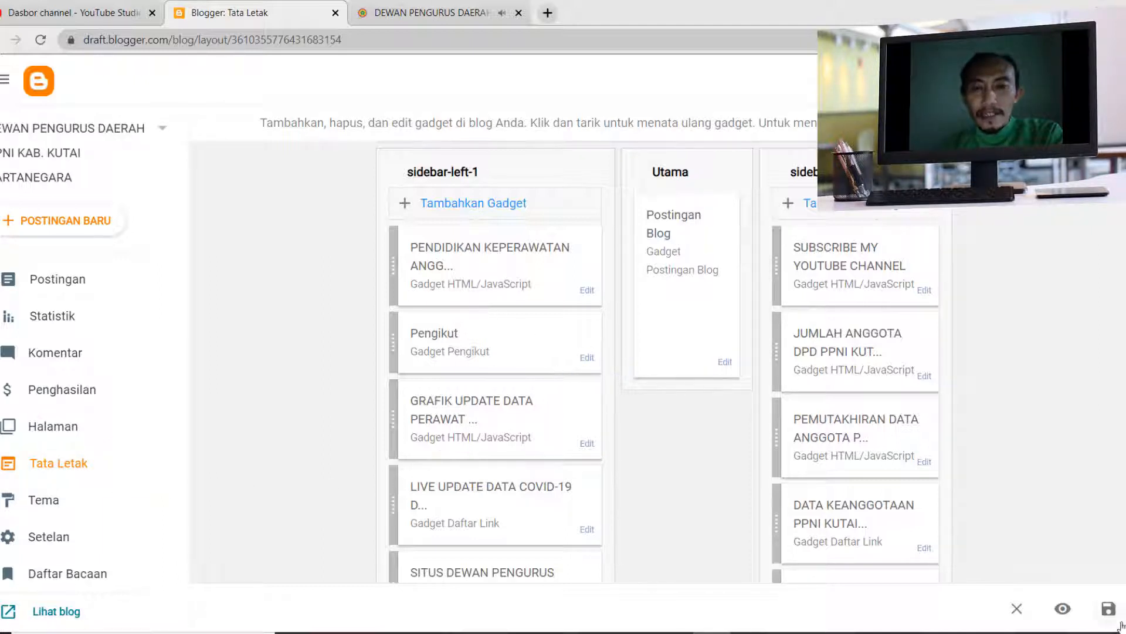
- Save the blog layout and reload the live blog to check the resized chart in the left sidebar
left_click(1109, 609)
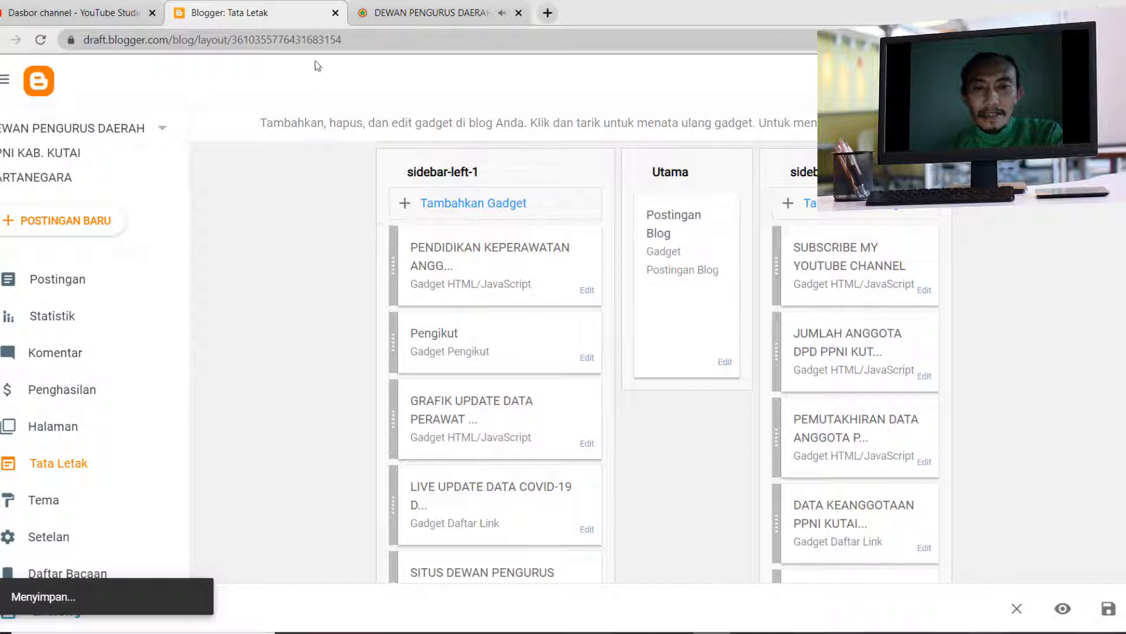
left_click(409, 15)
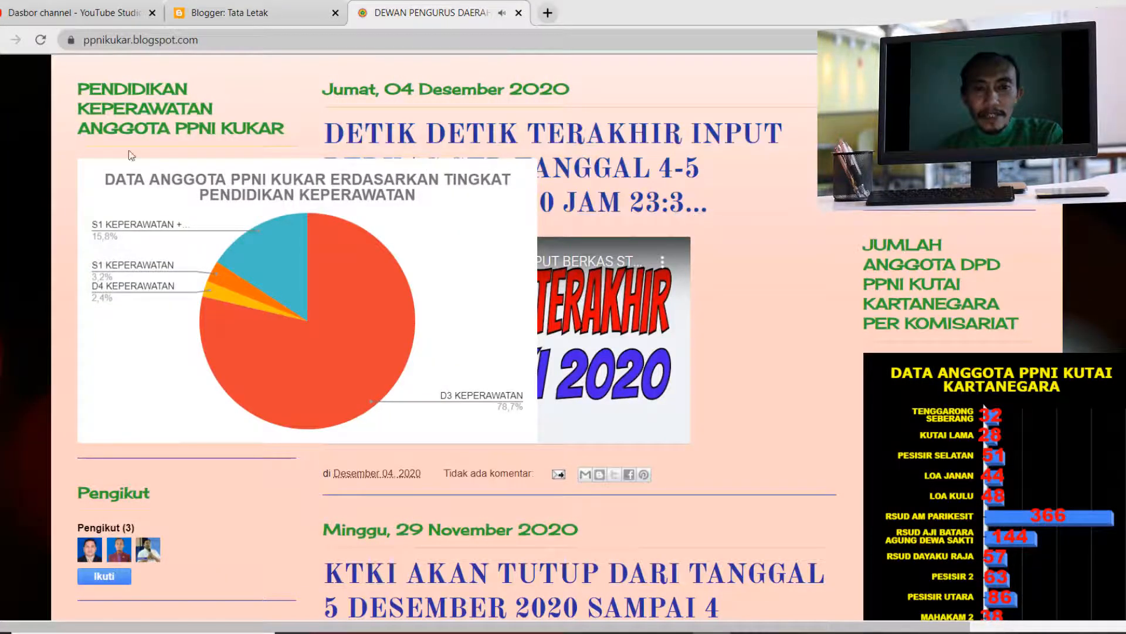
left_click(41, 40)
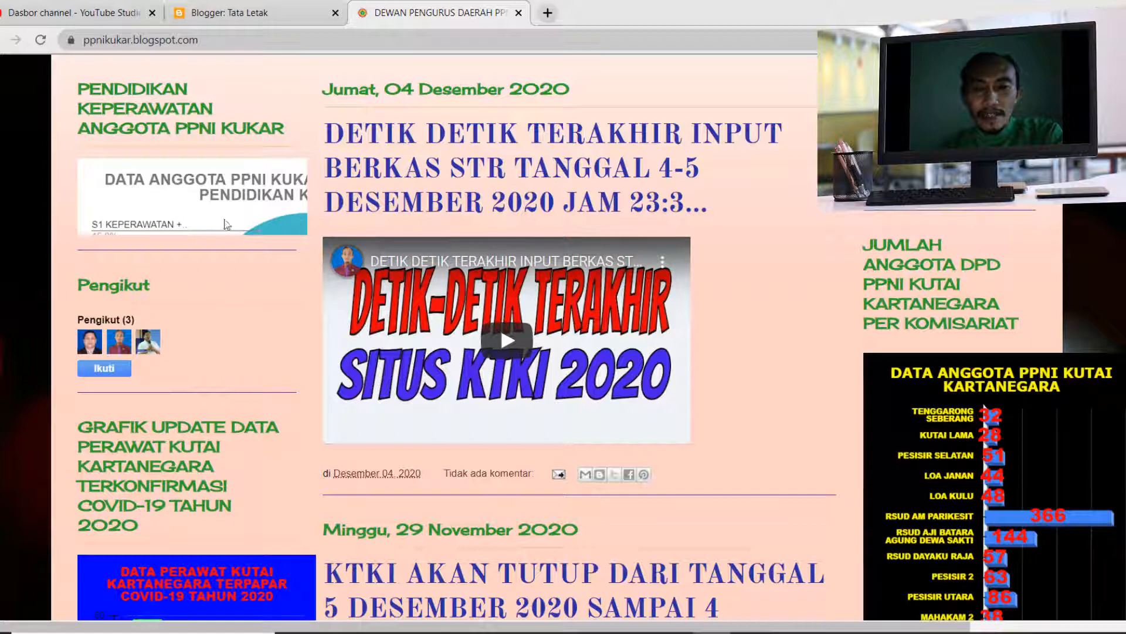
mouse_move(224, 224)
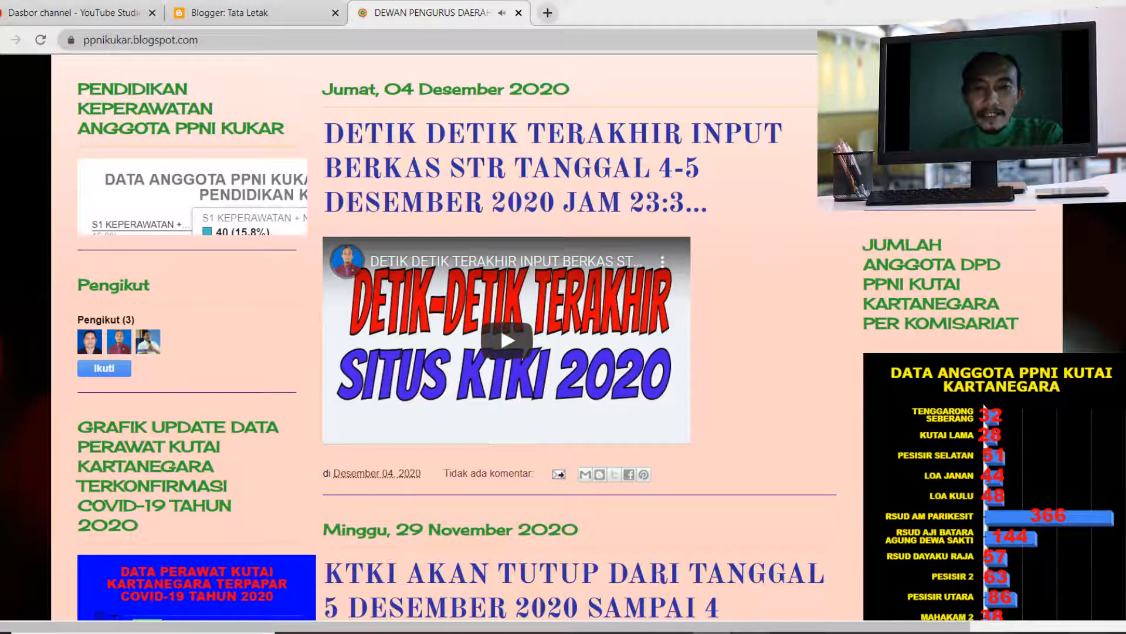
- Switch to the spreadsheet and shrink the nursing education pie chart to about 367 by 256 pixels
key("alt+Tab")
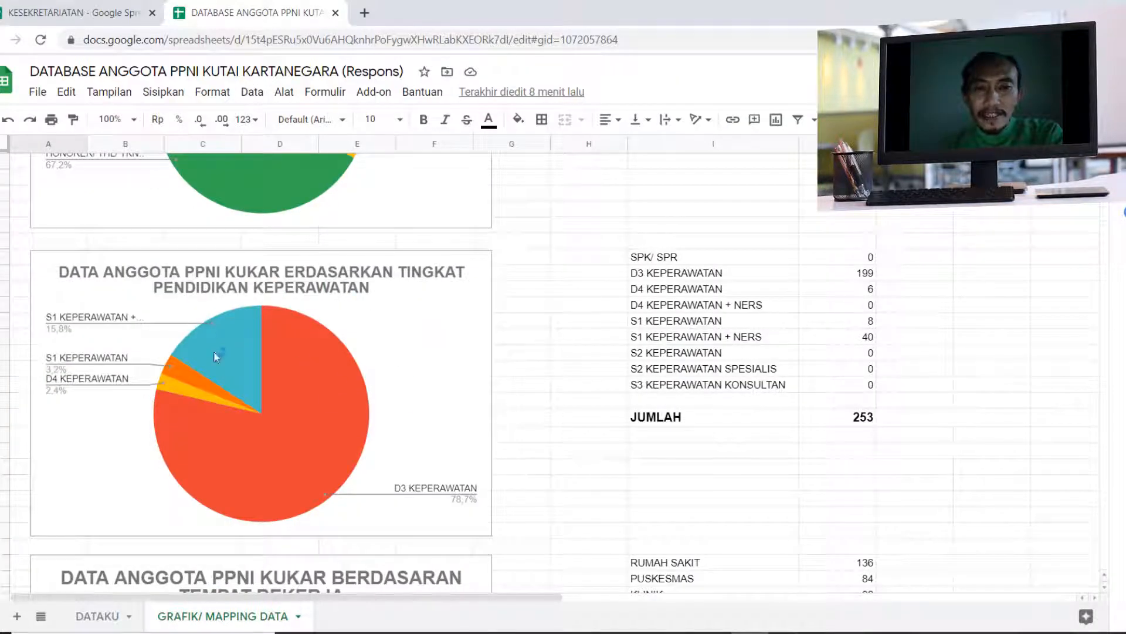
left_click(460, 402)
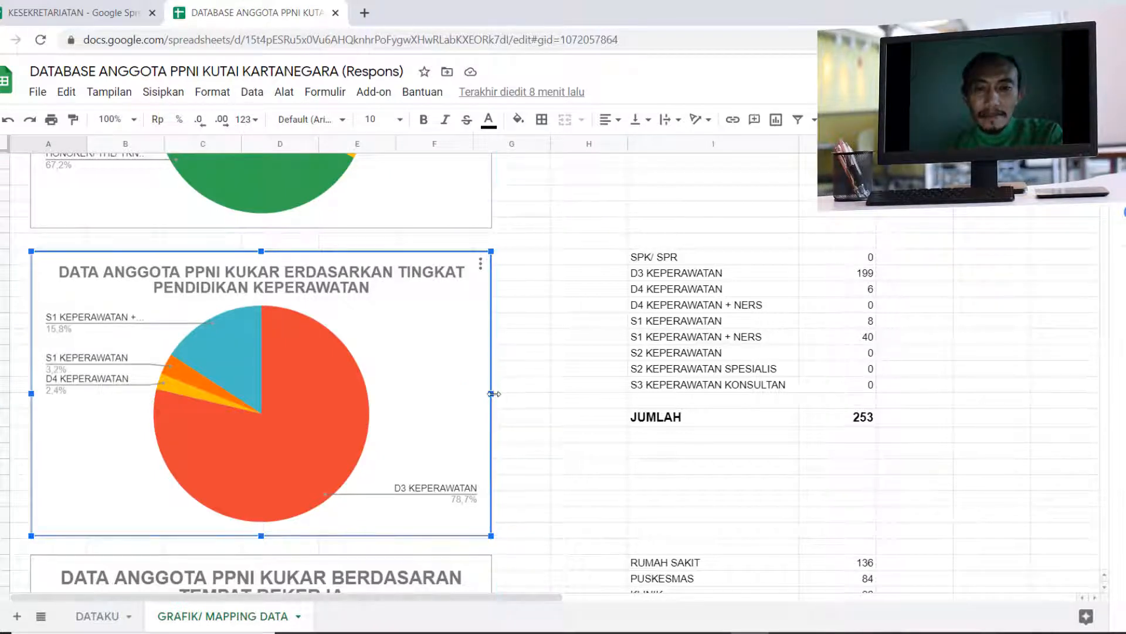
left_click_drag(494, 393, 322, 383)
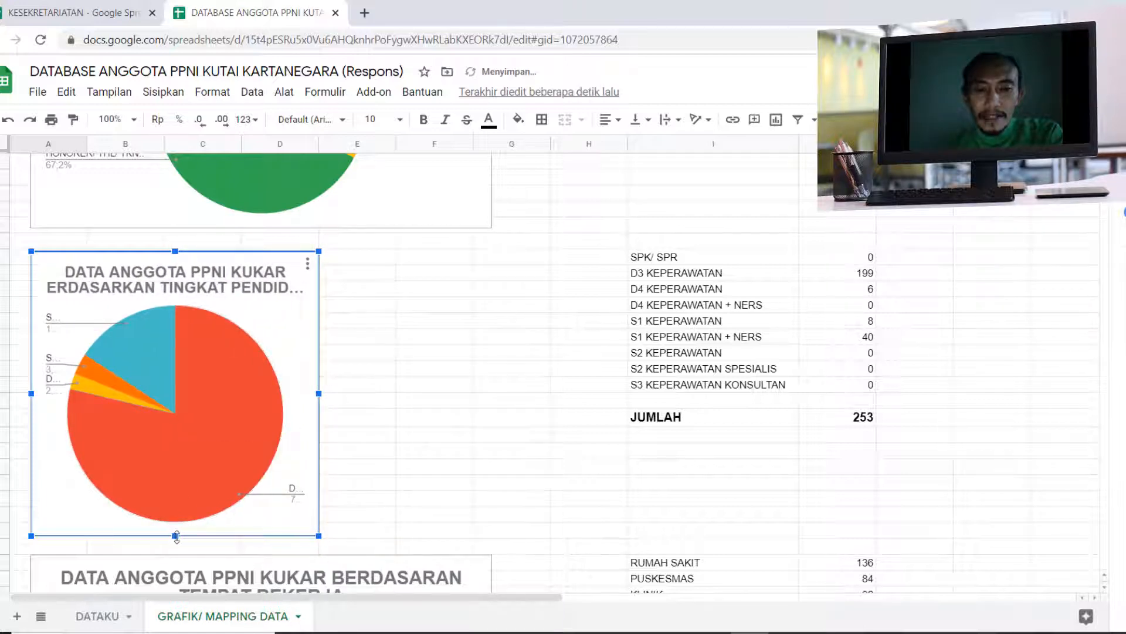
left_click_drag(173, 541, 201, 455)
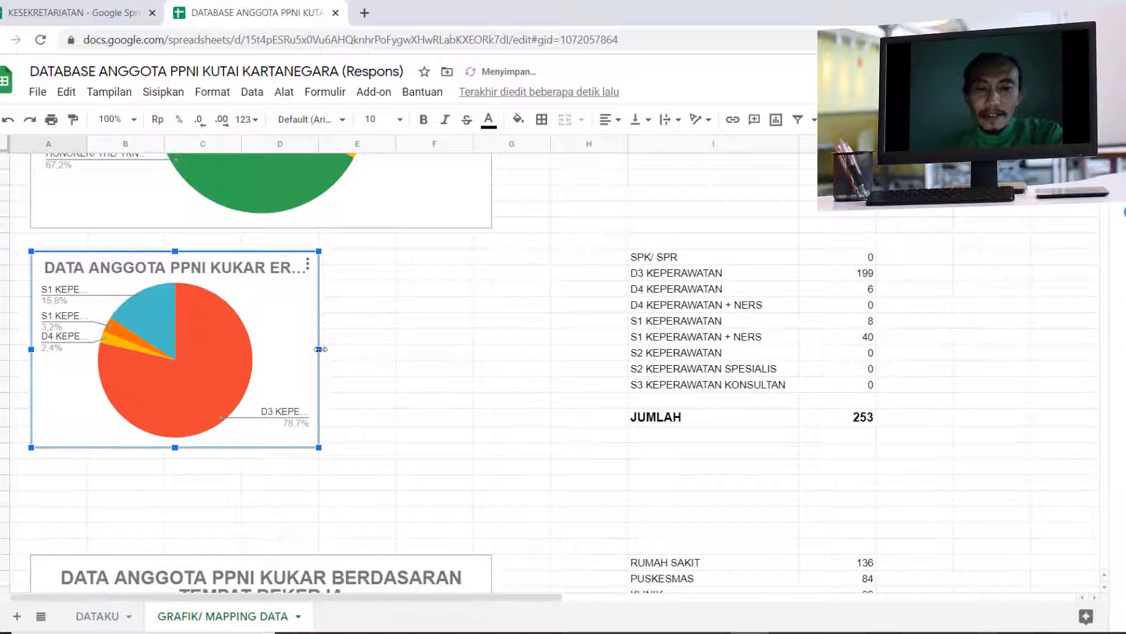
left_click_drag(321, 349, 313, 349)
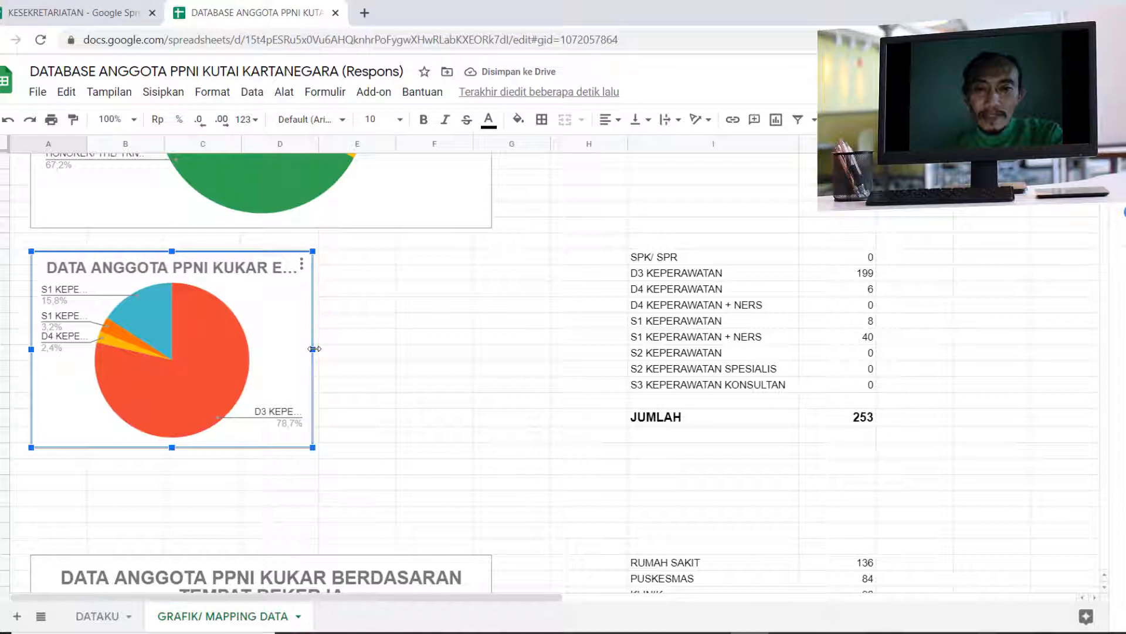
- Set the nursing education chart's title font size to 12 and leave the chart editor
left_click(274, 274)
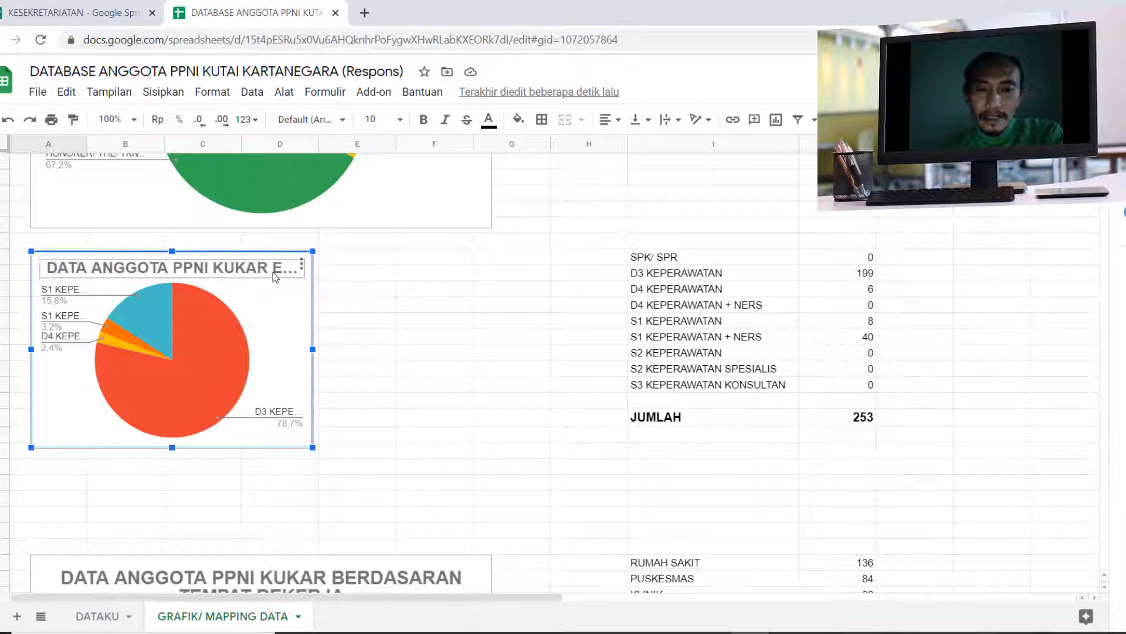
double_click(303, 265)
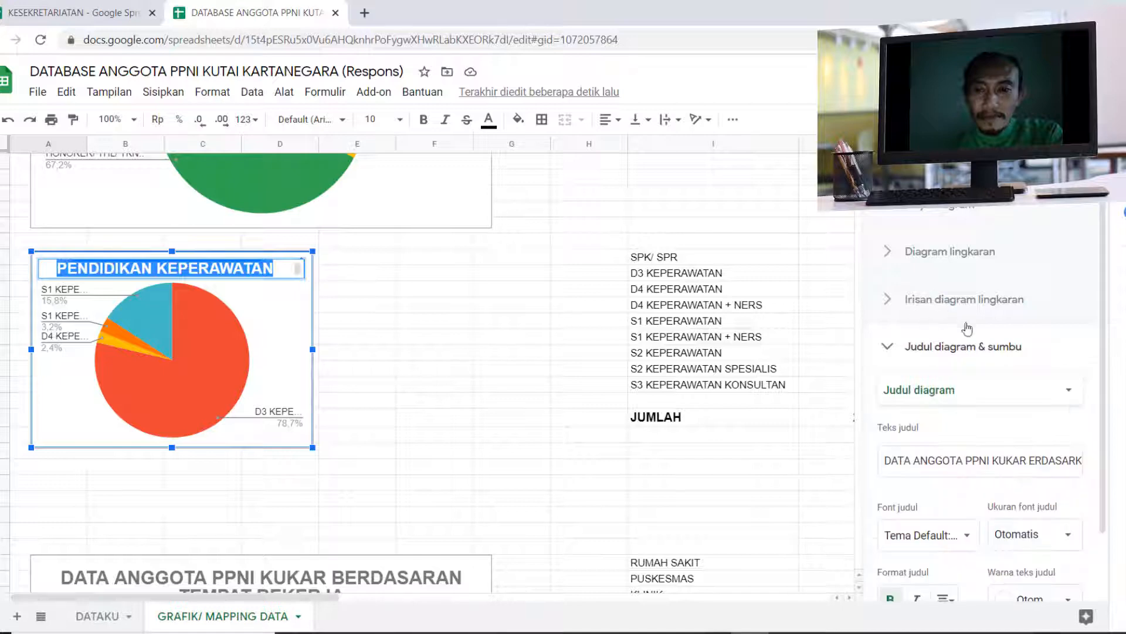
scroll(1049, 499, "down", 2)
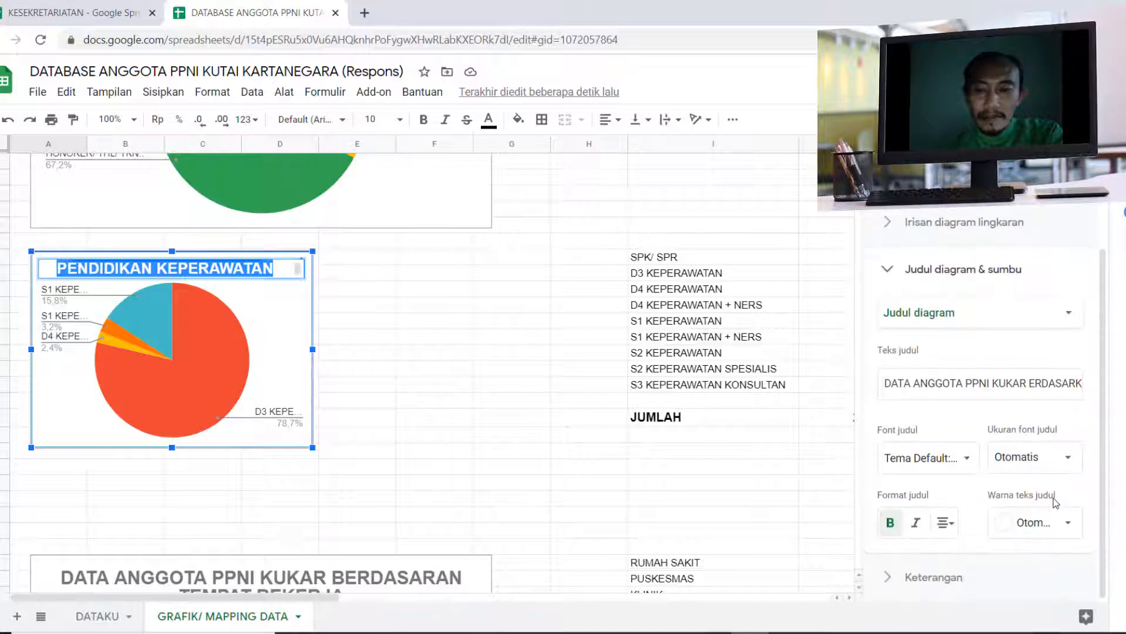
left_click(1074, 460)
left_click(1029, 253)
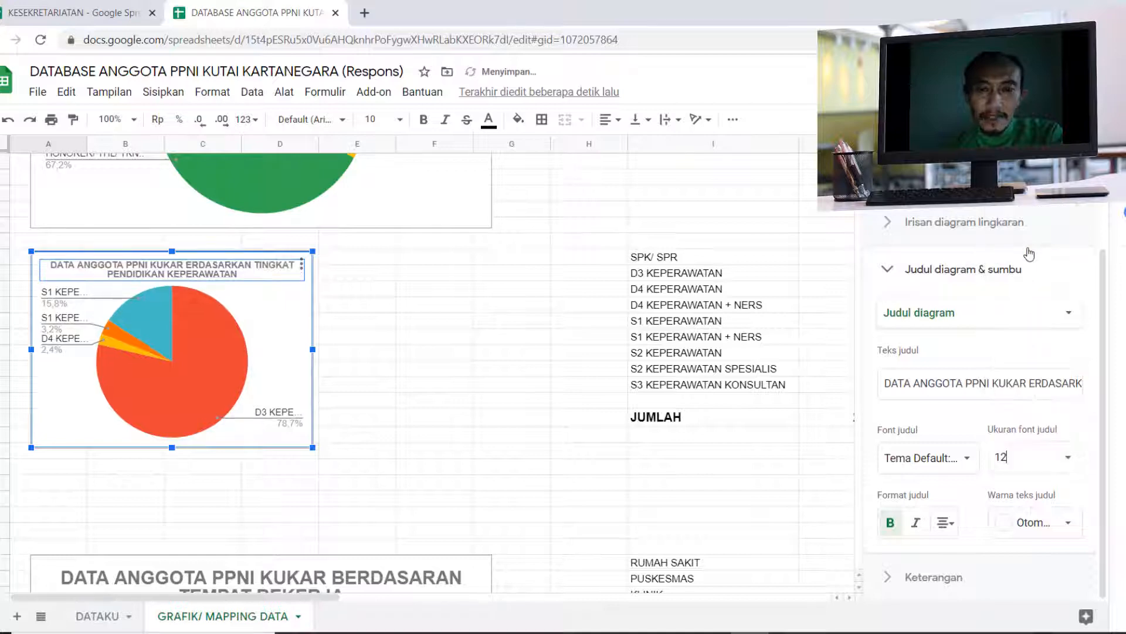
left_click(461, 383)
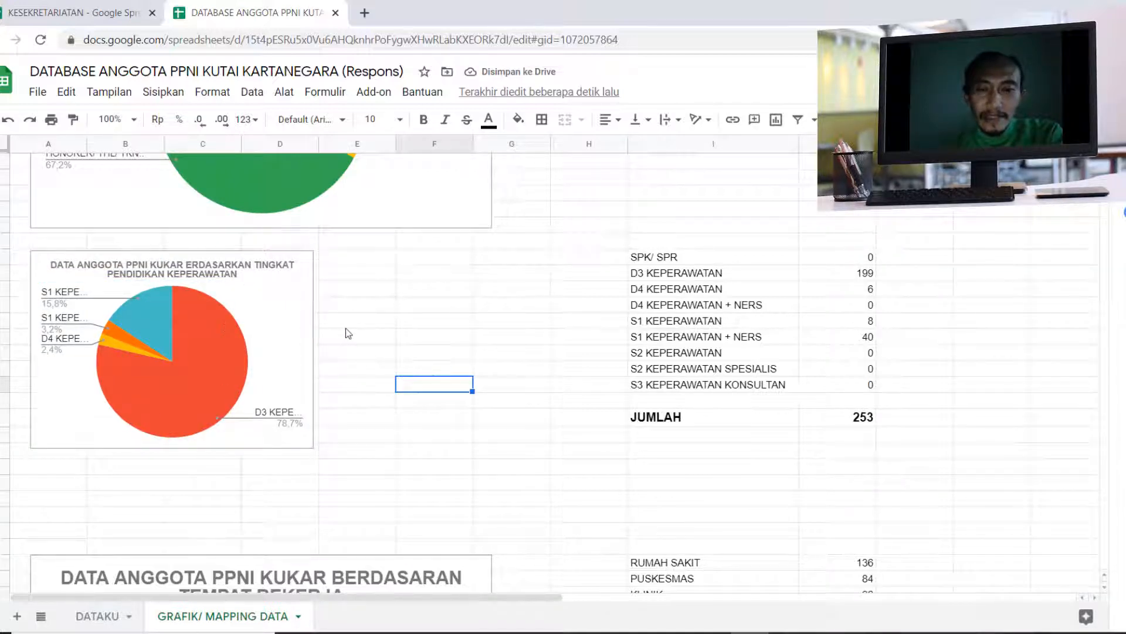
- Open the web publishing settings of the resized nursing education chart and display and copy its updated iframe embed code
left_click(295, 301)
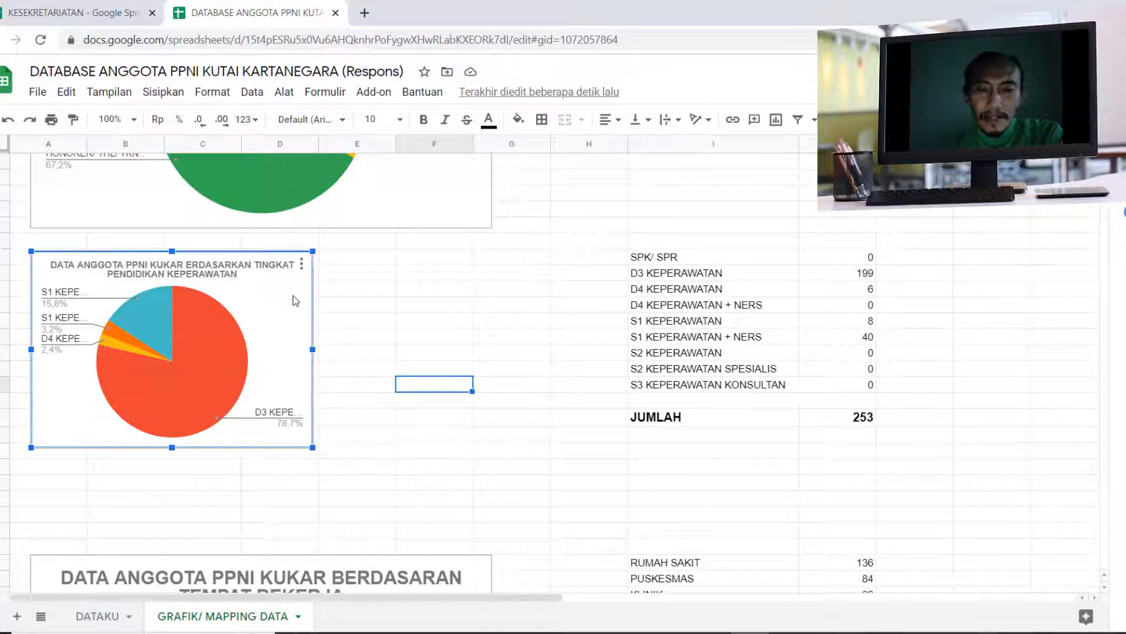
left_click(302, 266)
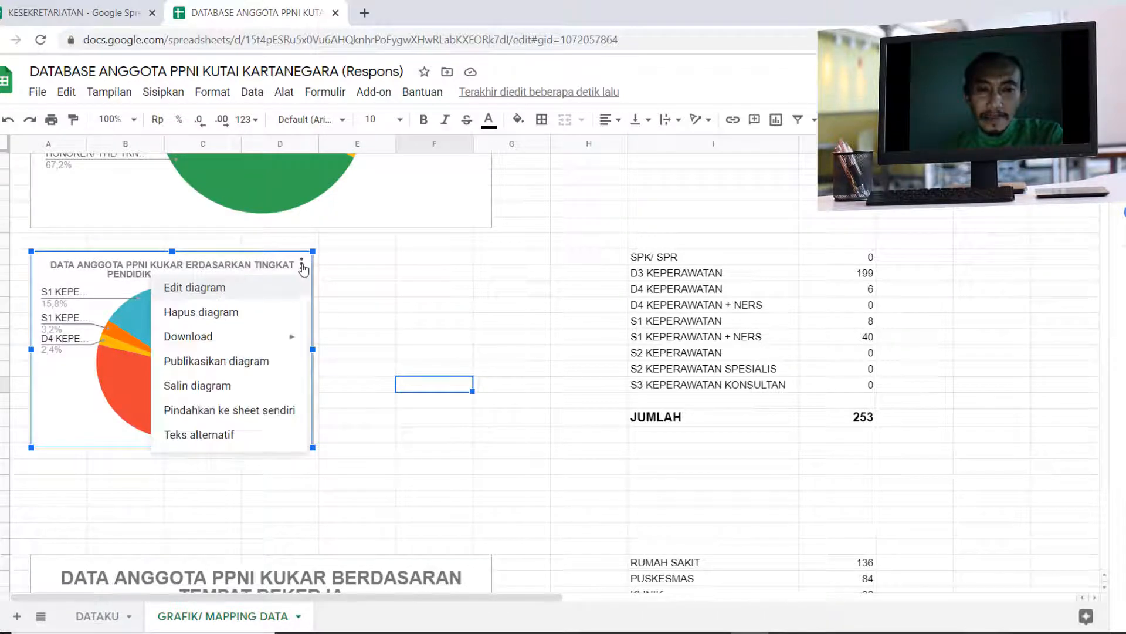
left_click(225, 365)
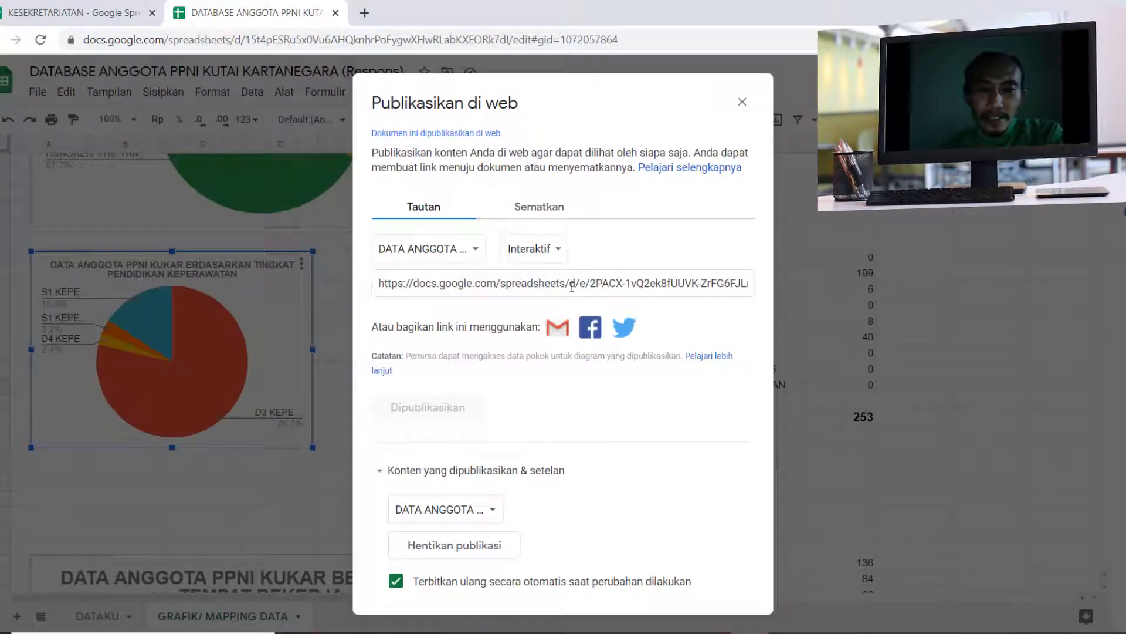
left_click(551, 221)
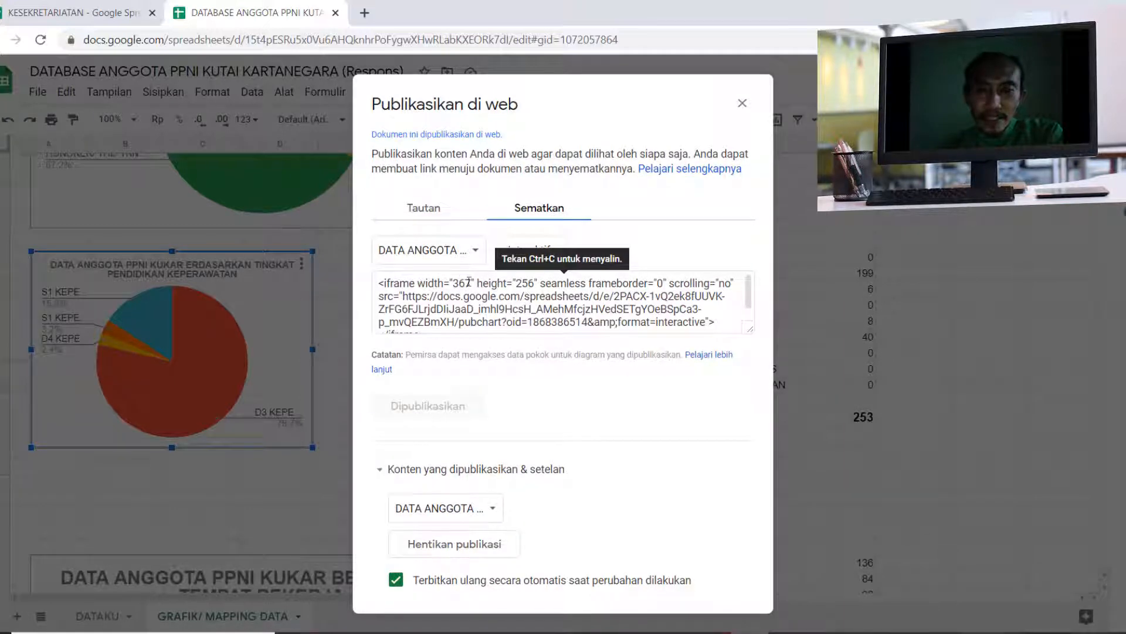
left_click(476, 300)
key("ctrl+c")
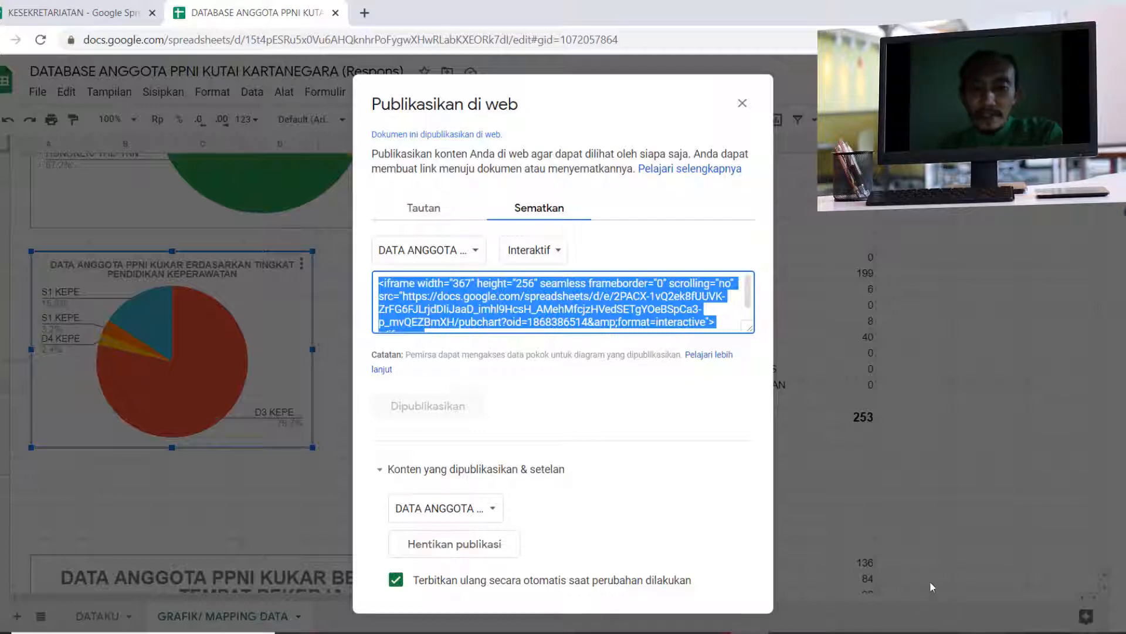
- Switch to the Blogger layout, replace the PENDIDIKAN KEPERAWATAN gadget's content with the copied 367 by 256 iframe code, and save the gadget
left_click(712, 633)
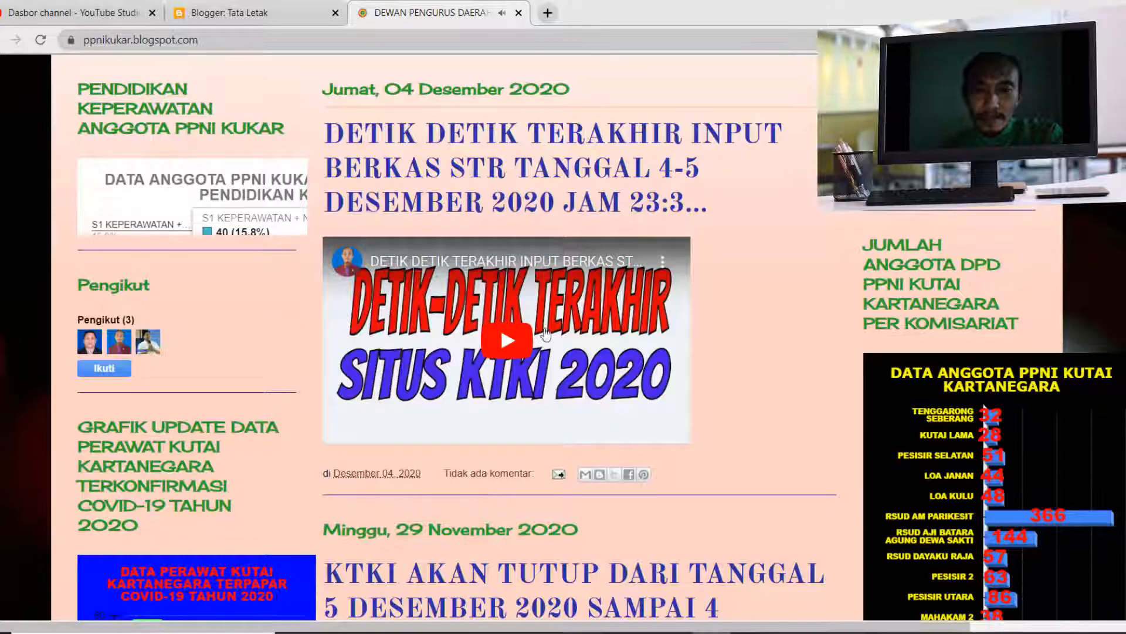
left_click(256, 13)
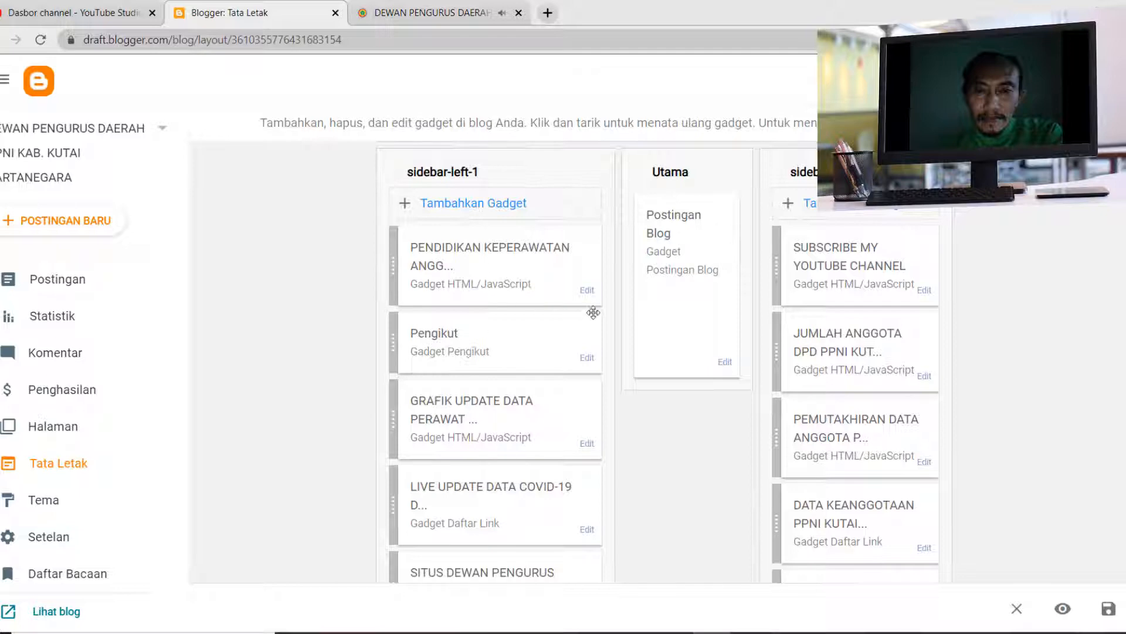
left_click(587, 291)
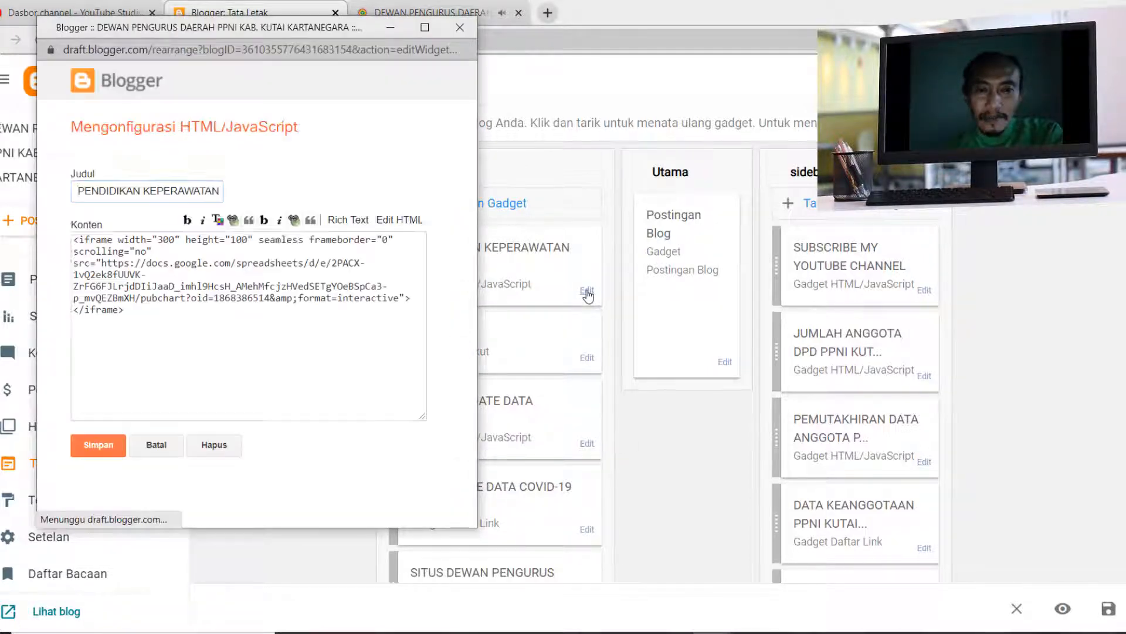
left_click(104, 280)
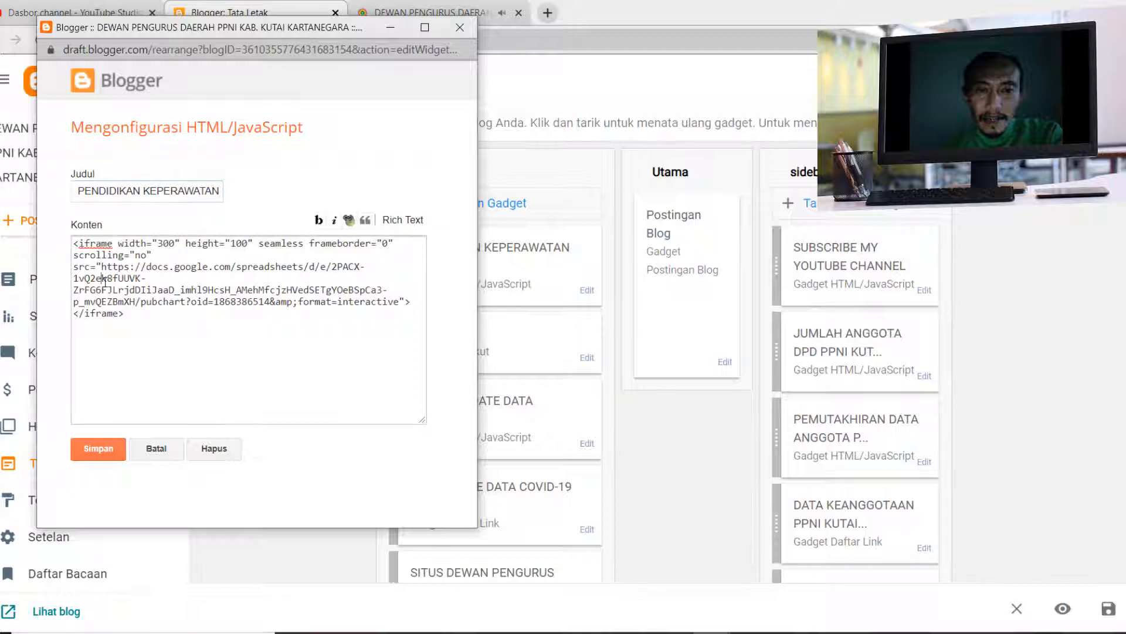
key("ctrl+a")
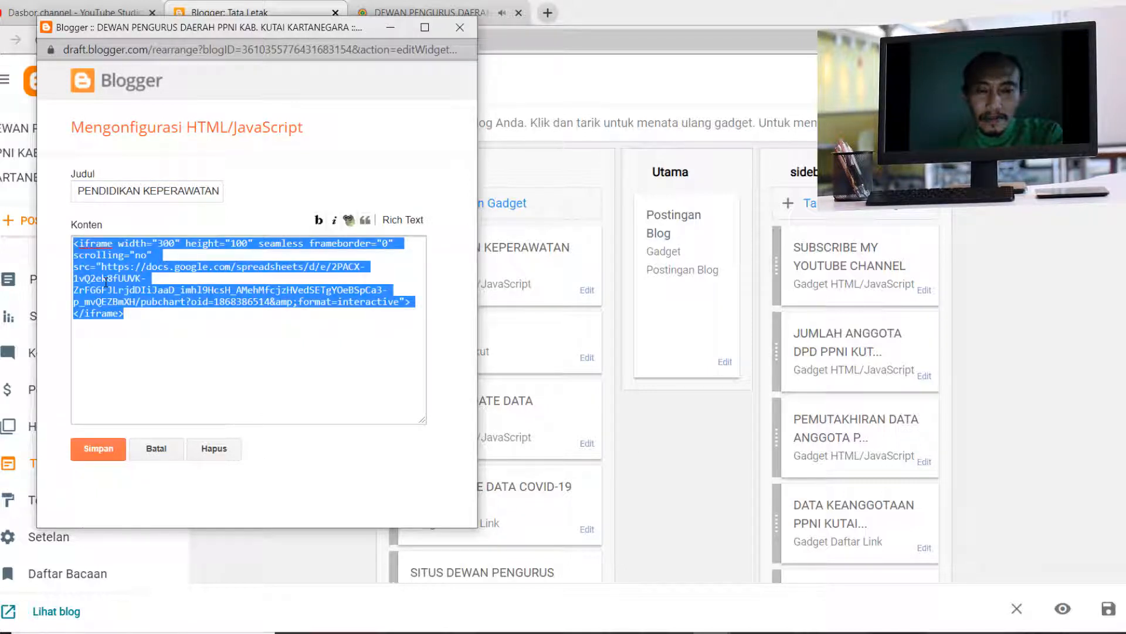
key("BackSpace")
key("ctrl+v")
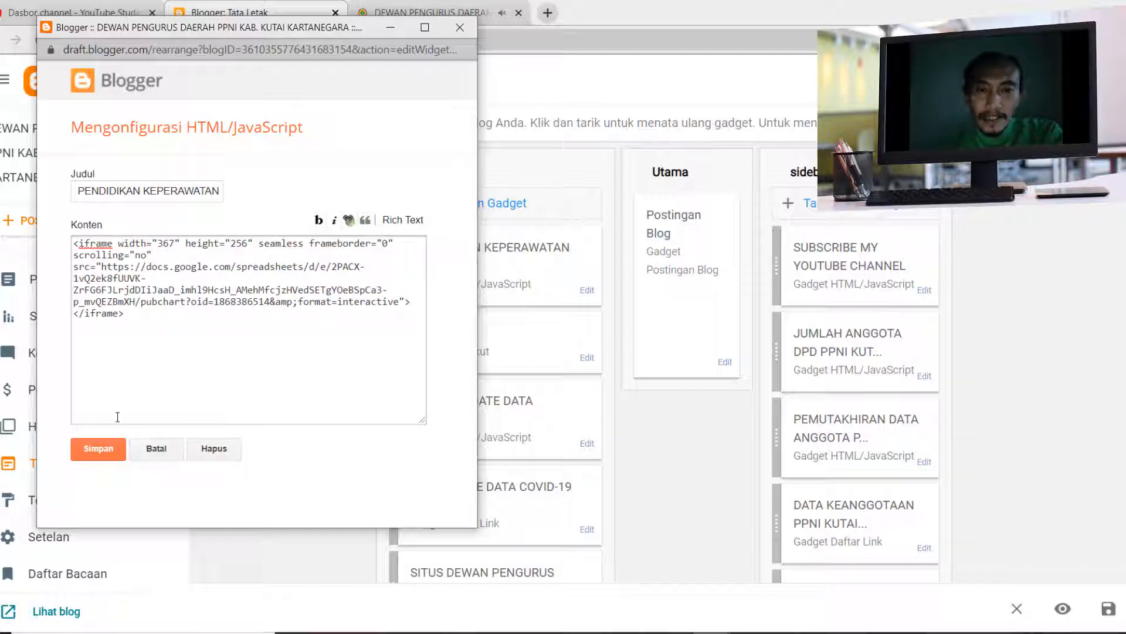
left_click(98, 453)
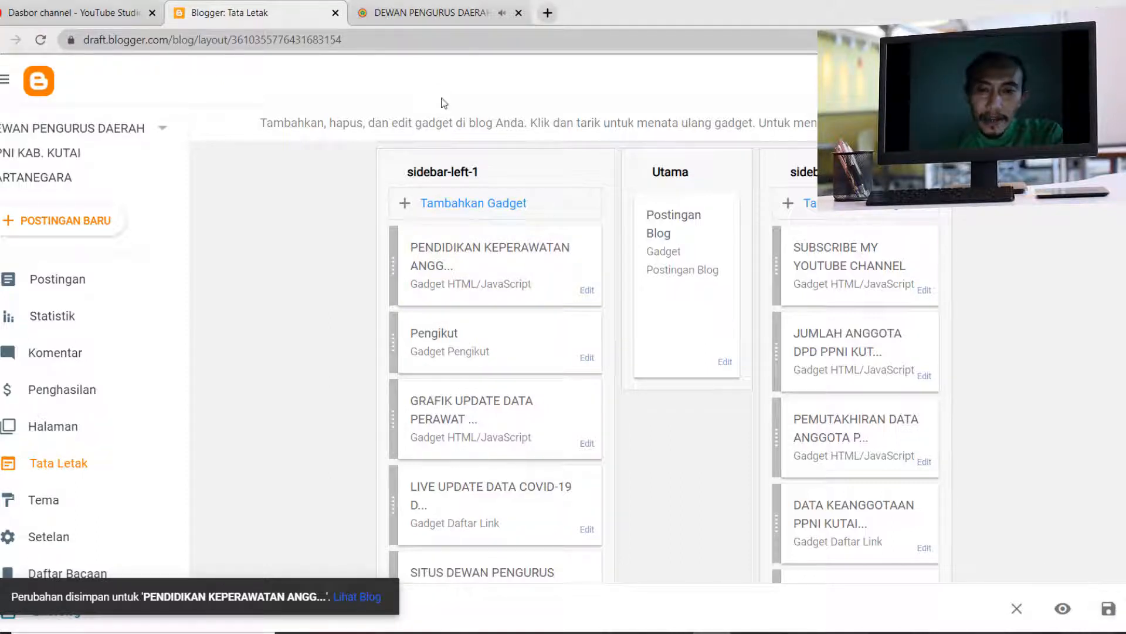
- Reload the live blog and compare the nursing education chart's fit in the left sidebar with the charts in the right sidebar
left_click(417, 13)
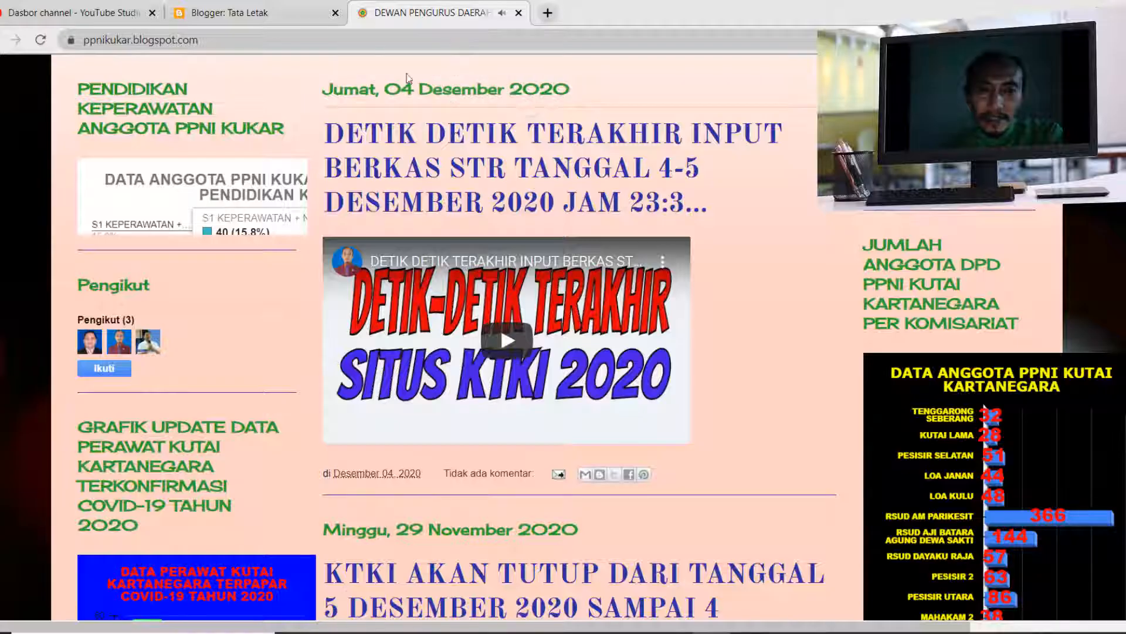
left_click(40, 41)
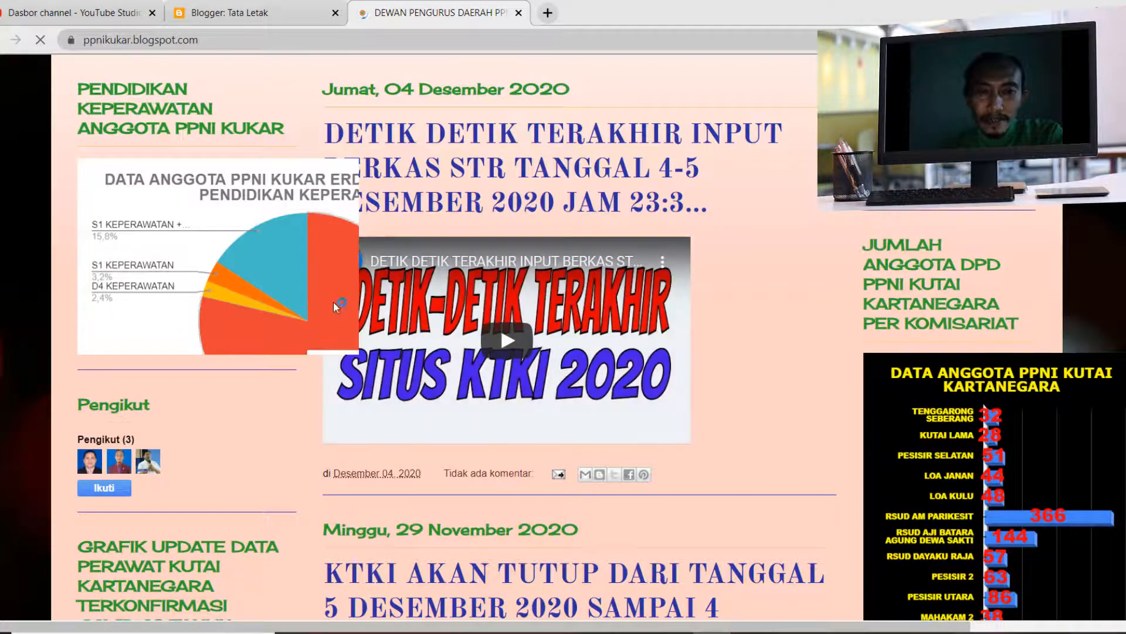
mouse_move(315, 276)
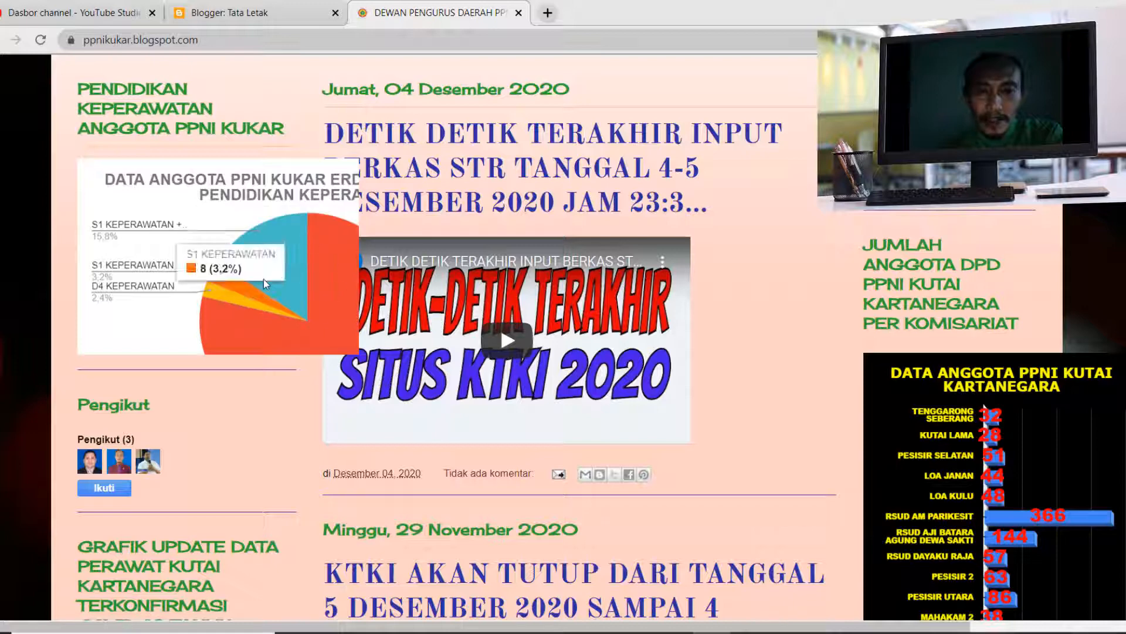
mouse_move(262, 302)
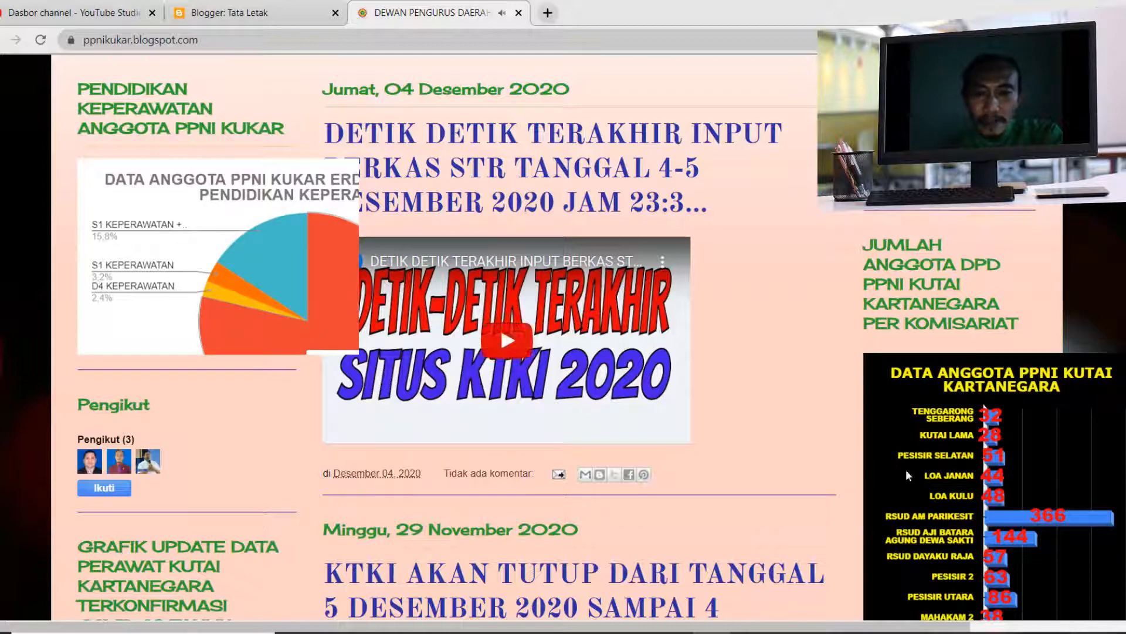
scroll(1039, 478, "down", 2)
scroll(1037, 473, "down", 5)
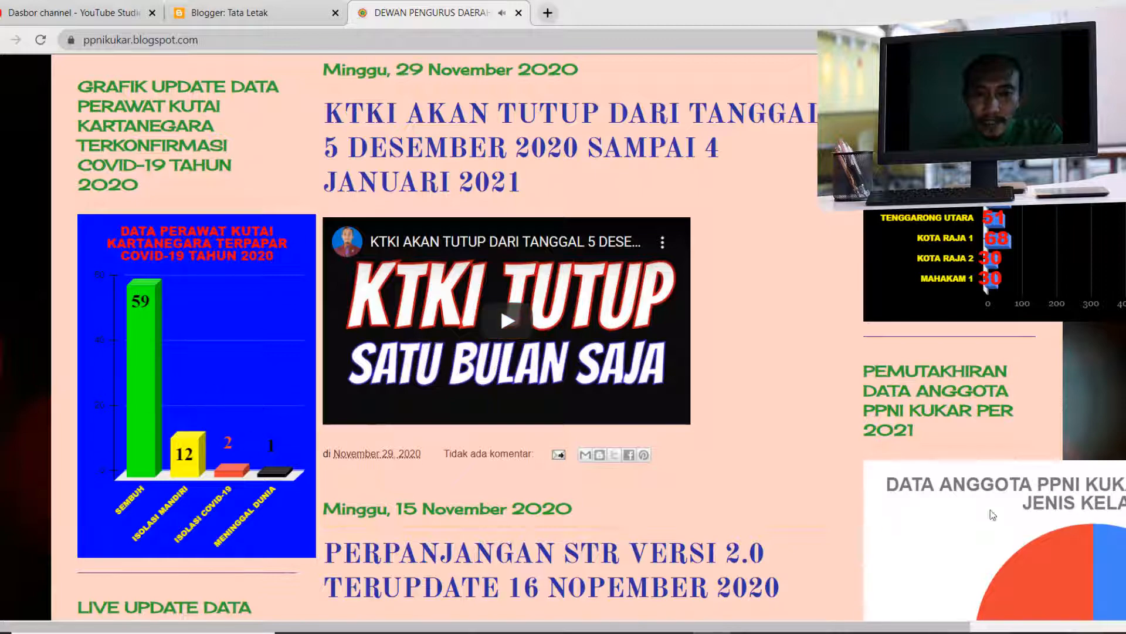
scroll(992, 510, "down", 1)
scroll(990, 500, "up", 8)
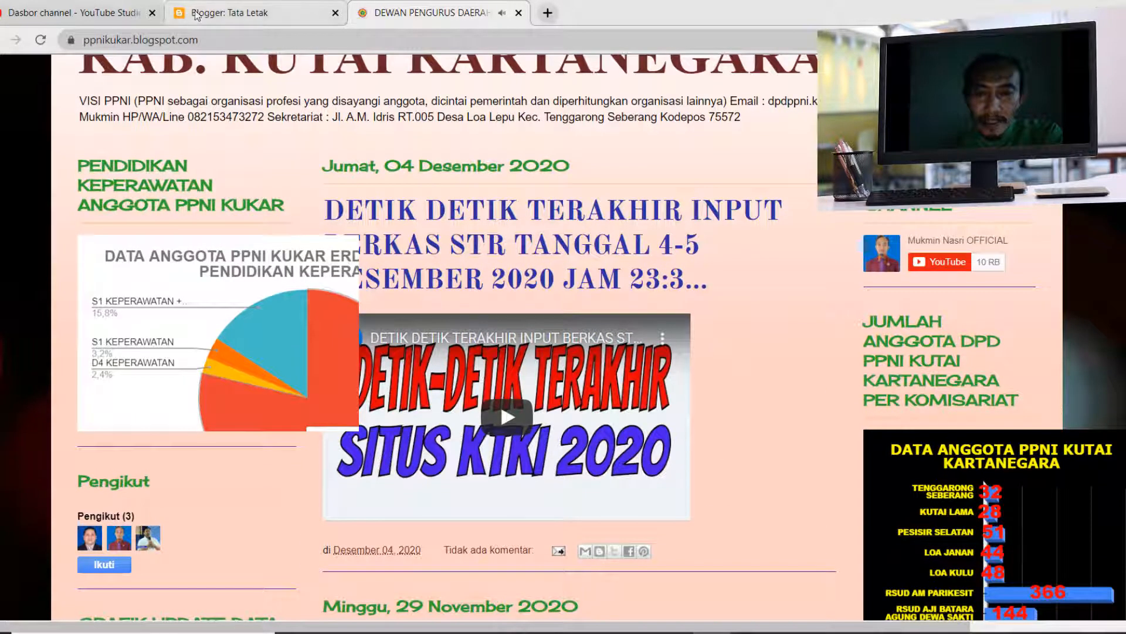
- Move the PENDIDIKAN KEPERAWATAN gadget to the right sidebar, directly below JUMLAH ANGGOTA DPD PPNI KUT..., and save the blog layout
left_click(245, 7)
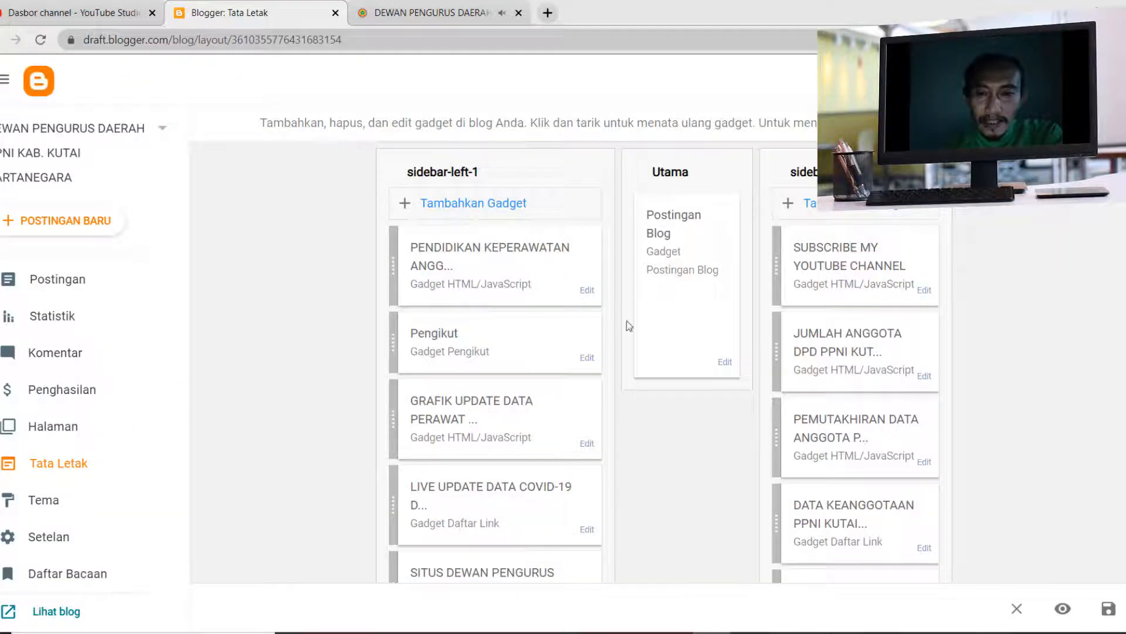
left_click_drag(484, 278, 861, 436)
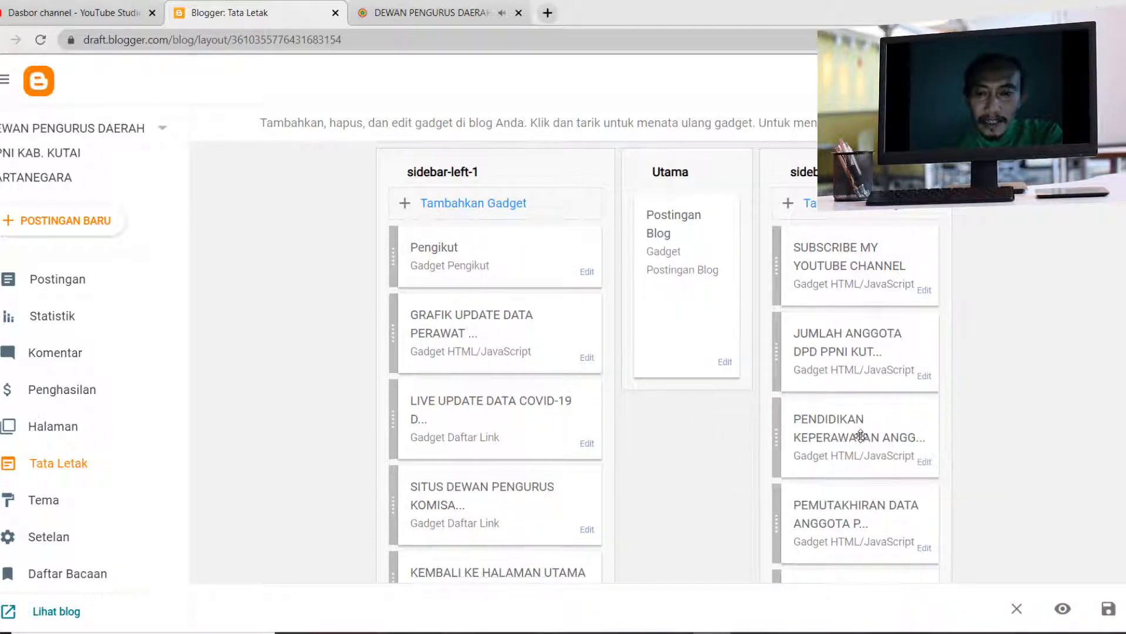
left_click(1108, 609)
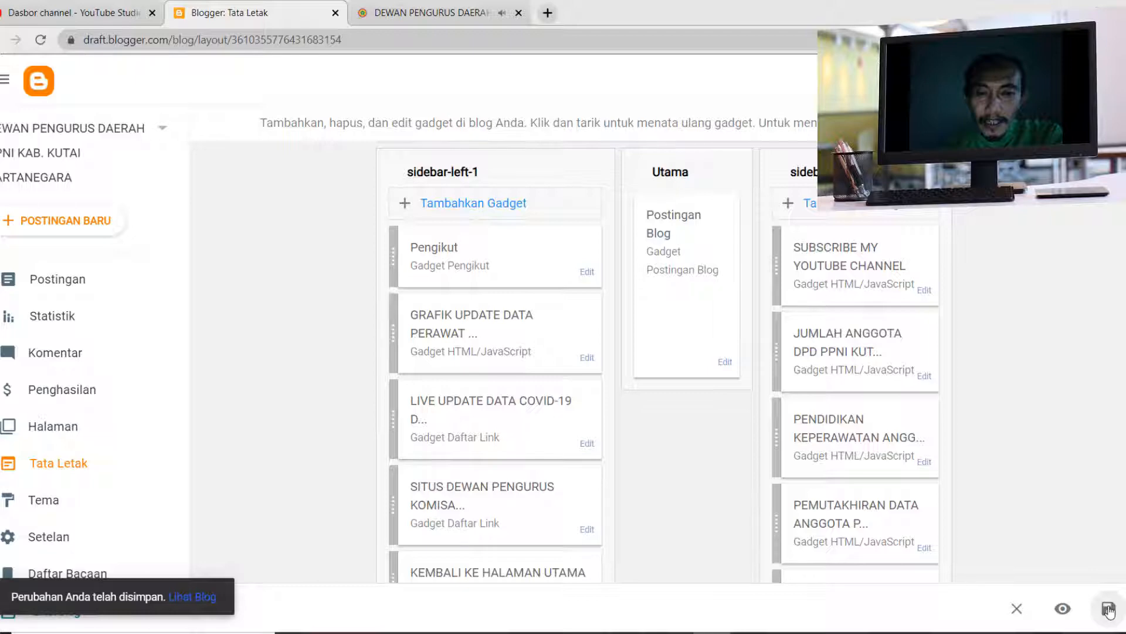
- Reload the live blog and check how the nursing education chart displays in the right sidebar
left_click(431, 13)
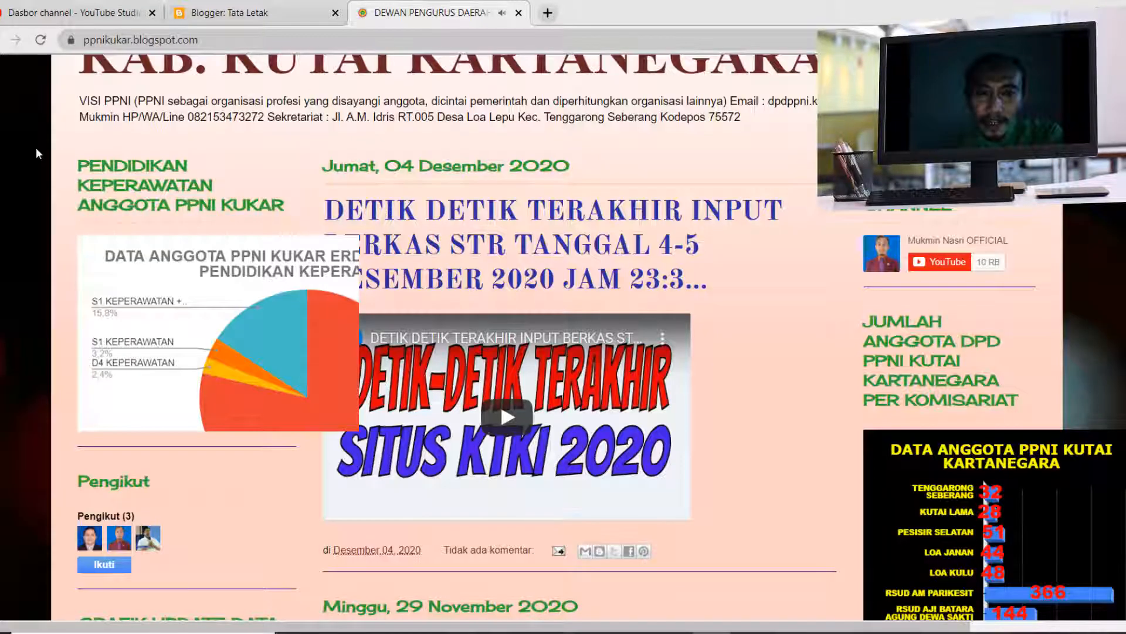
left_click(42, 40)
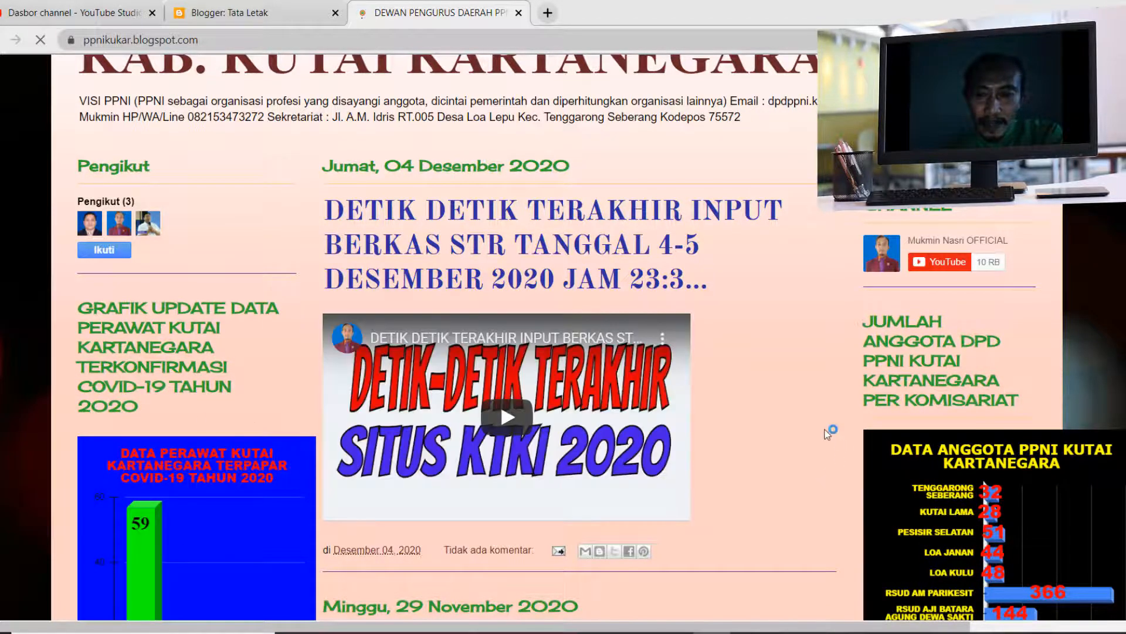
scroll(827, 434, "down", 3)
scroll(827, 435, "down", 10)
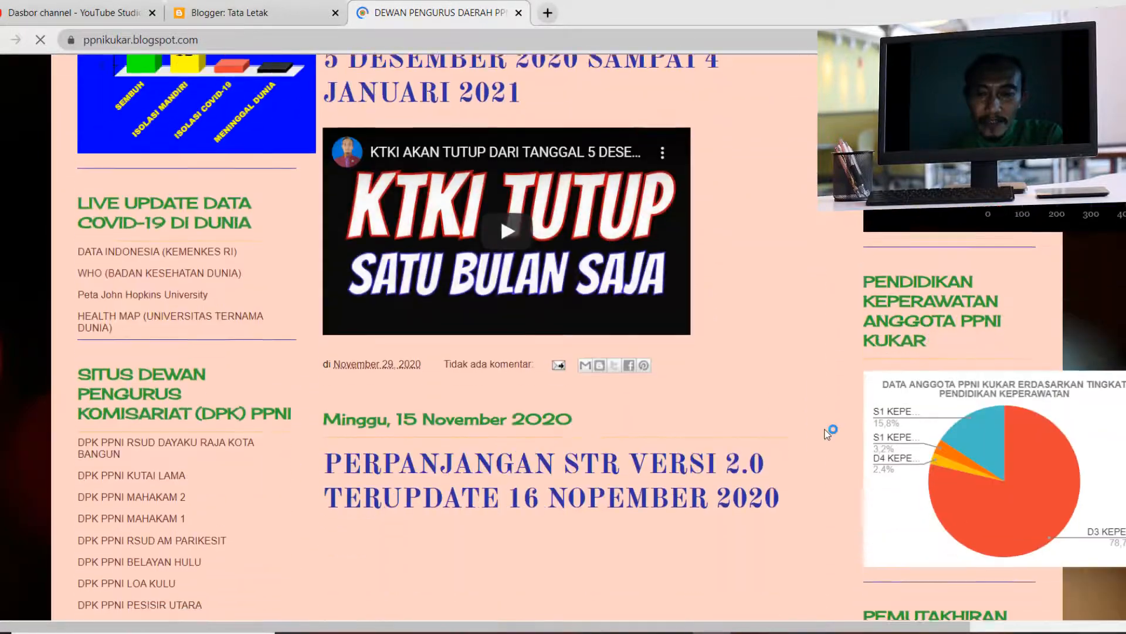
scroll(827, 434, "down", 3)
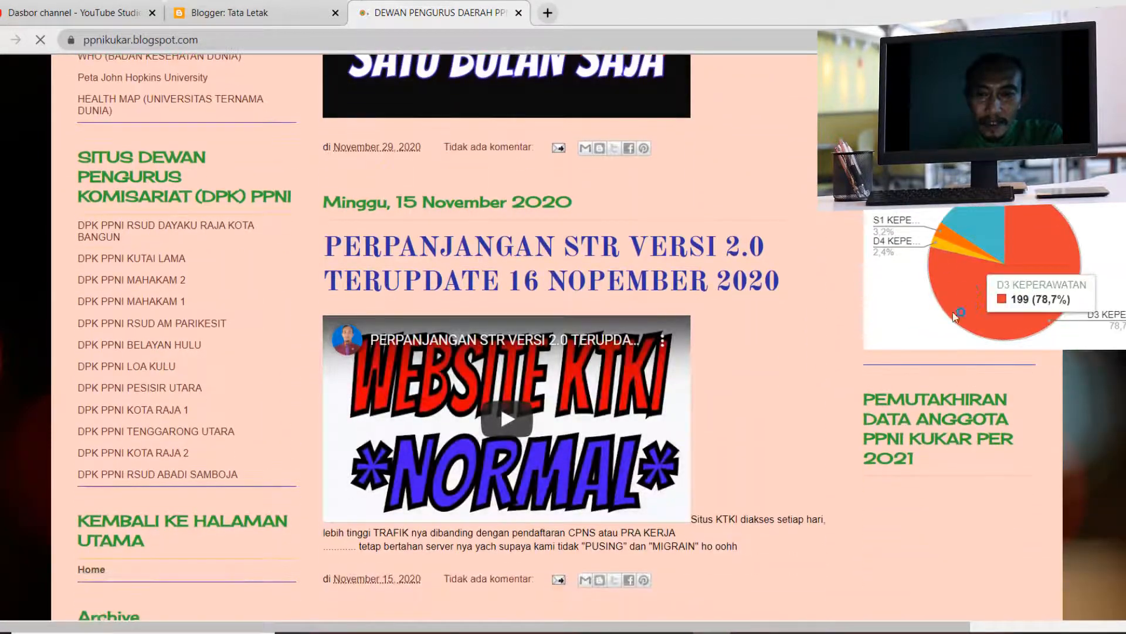
scroll(912, 459, "down", 3)
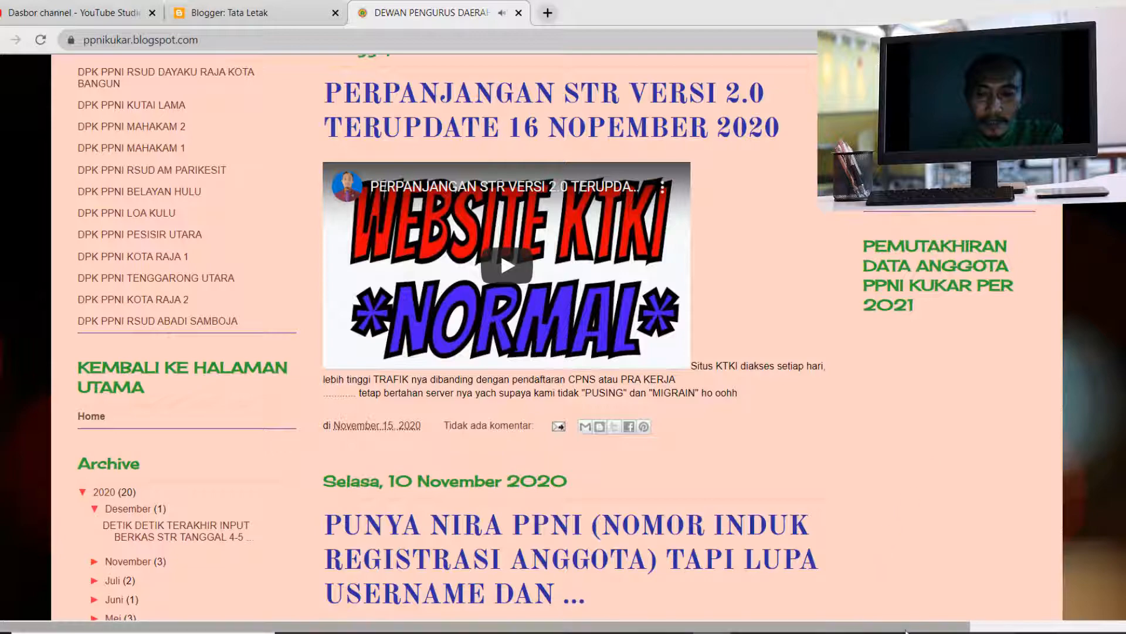
scroll(381, 248, "right", 3)
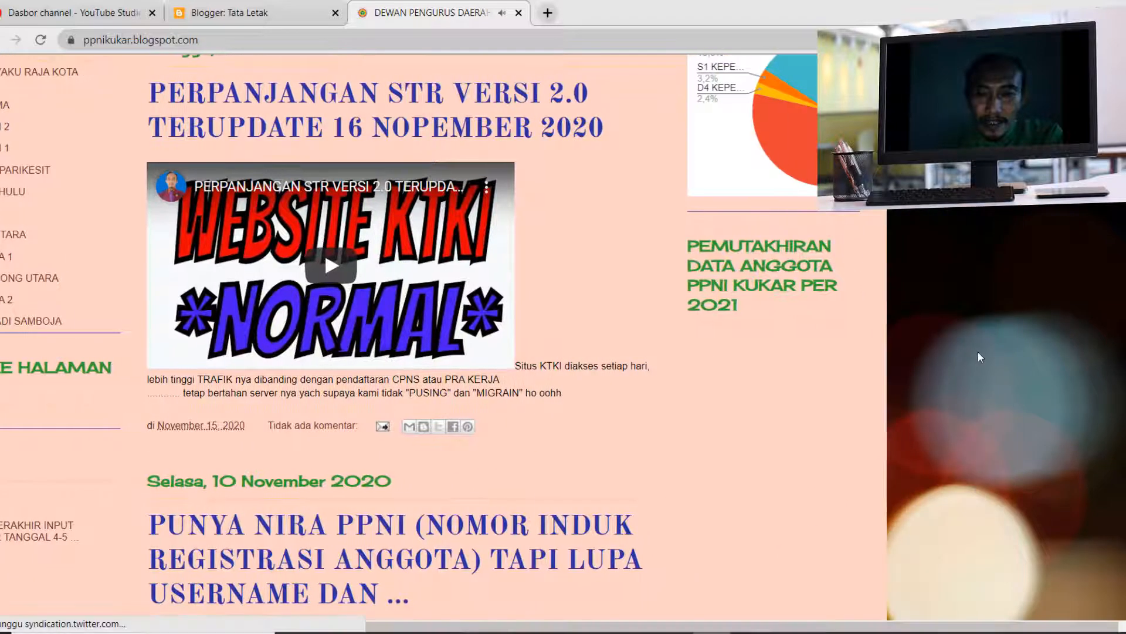
scroll(978, 356, "up", 4)
scroll(978, 351, "up", 1)
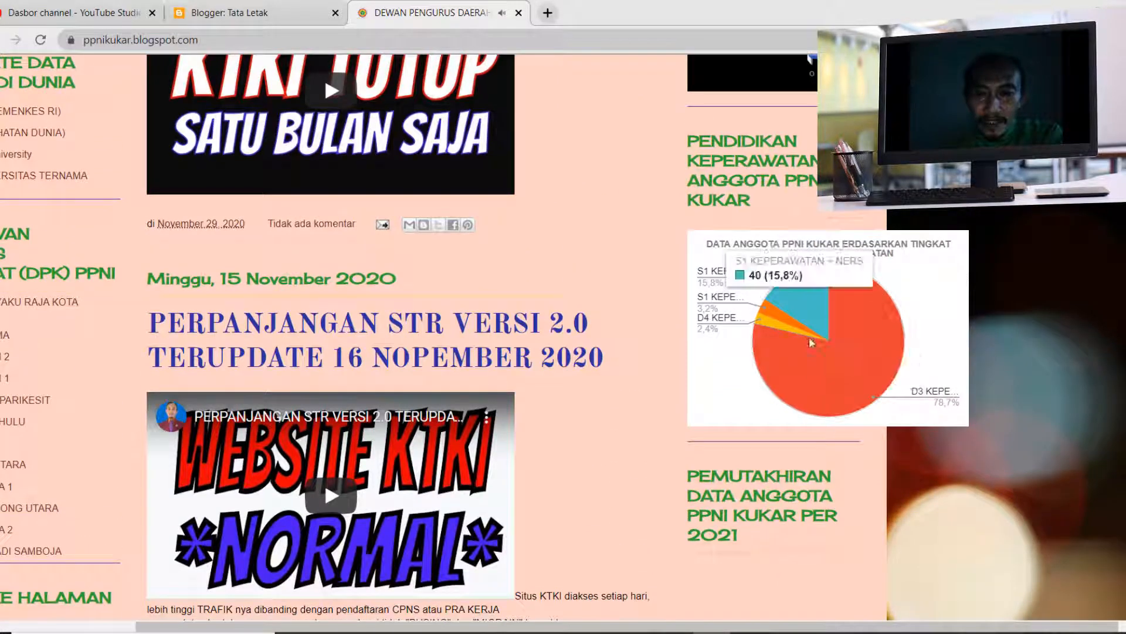
- Review the other right sidebar gadgets above and below the nursing education chart on the live blog
scroll(907, 351, "down", 15)
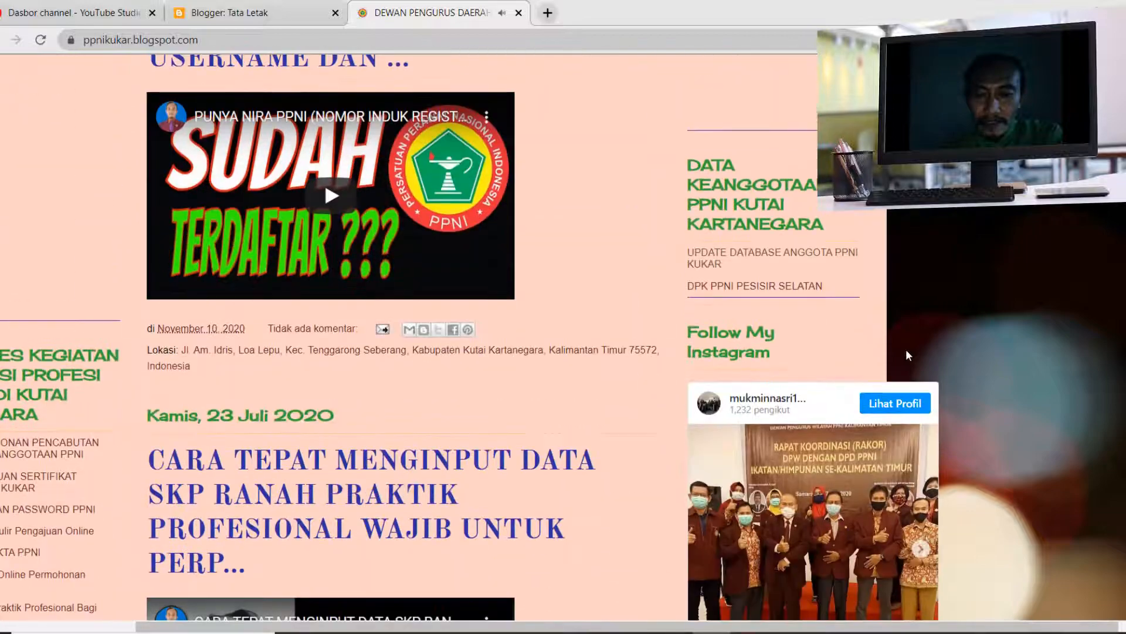
scroll(908, 354, "down", 1)
scroll(908, 356, "down", 5)
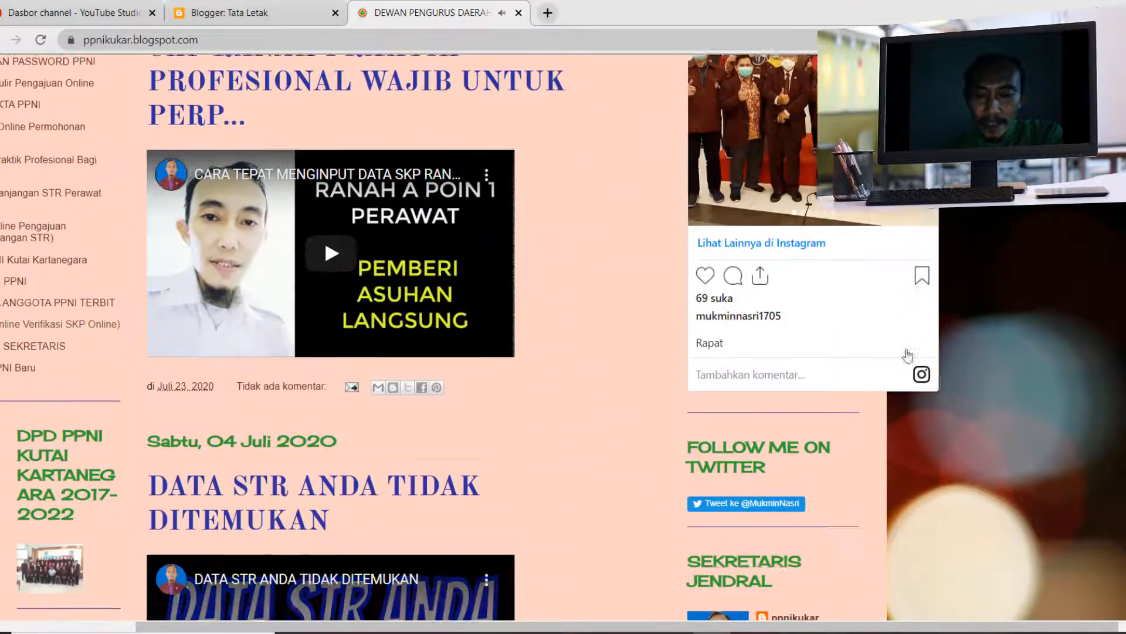
scroll(908, 356, "up", 10)
scroll(907, 356, "up", 11)
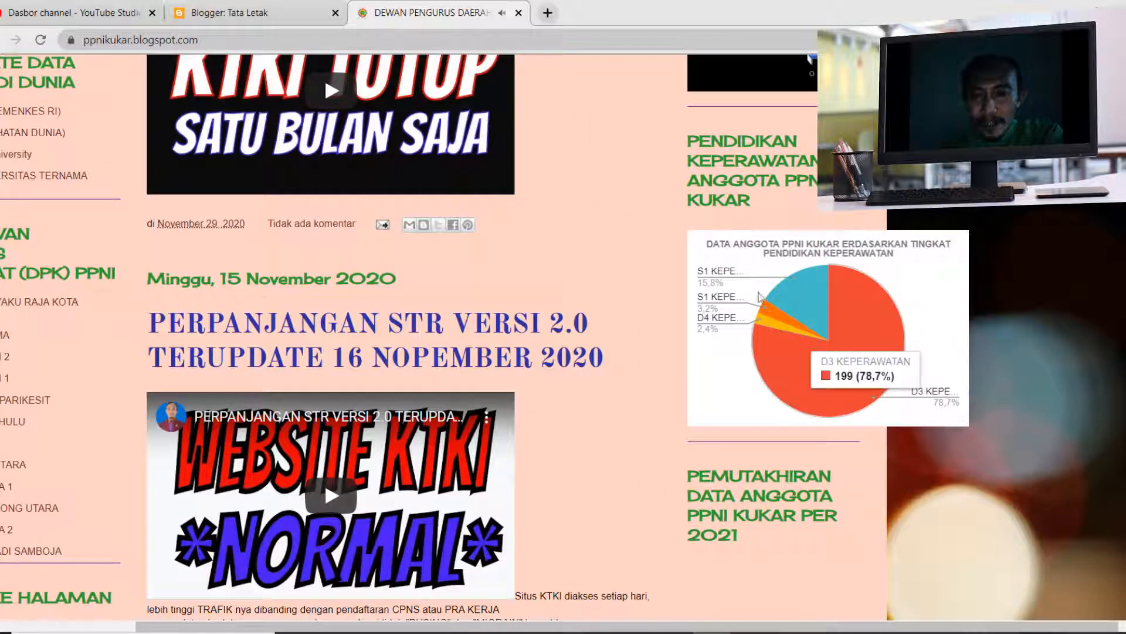
scroll(865, 323, "up", 4)
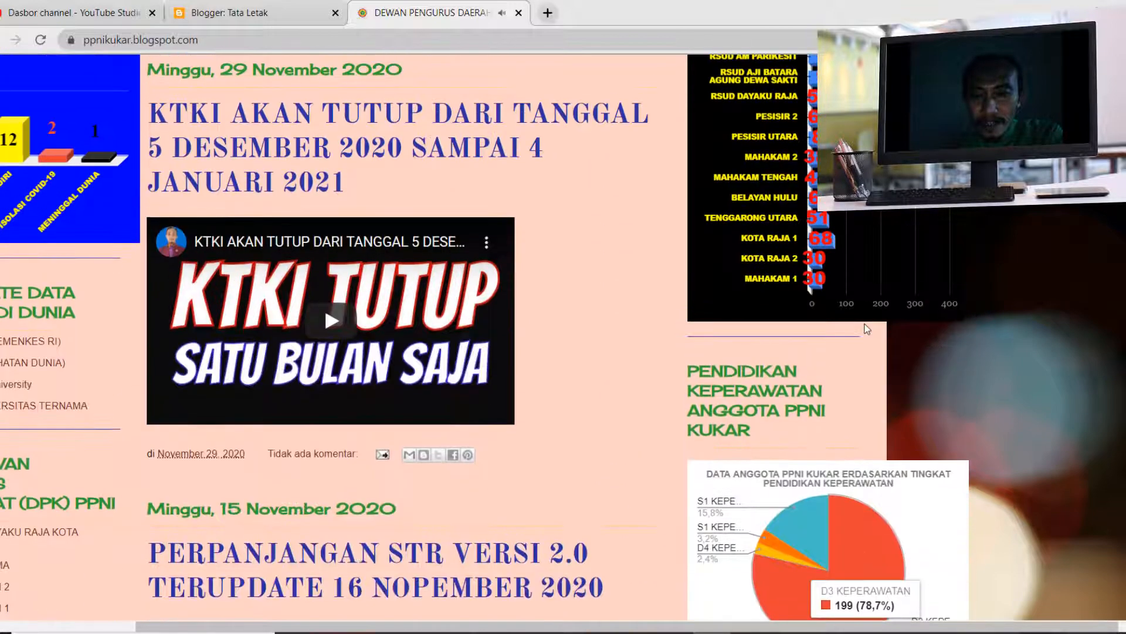
scroll(866, 327, "up", 5)
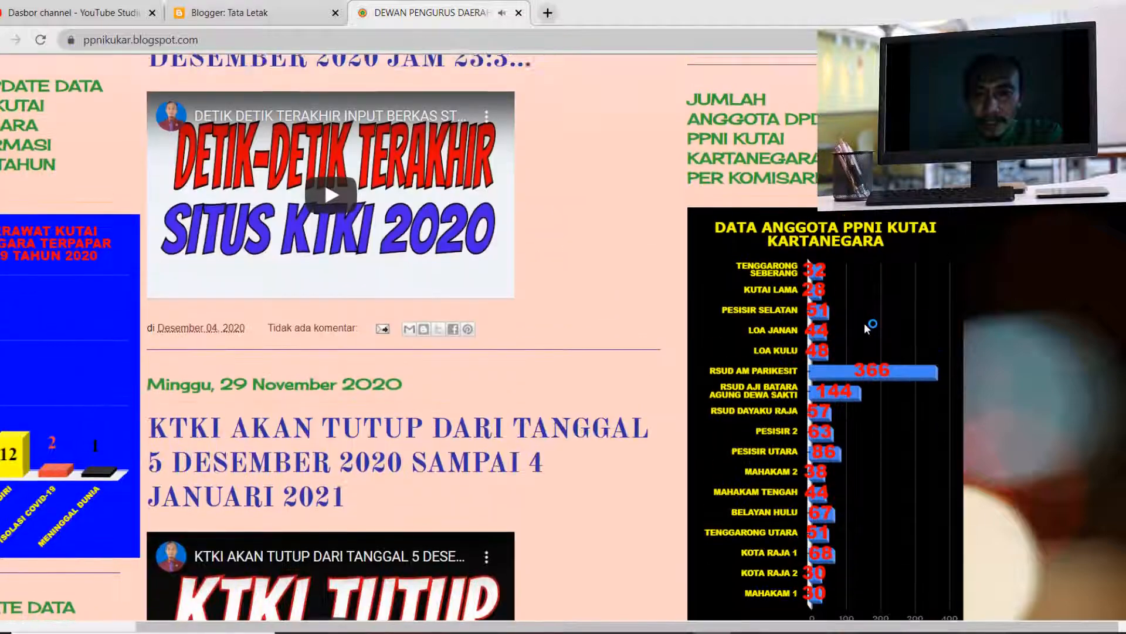
scroll(864, 323, "down", 15)
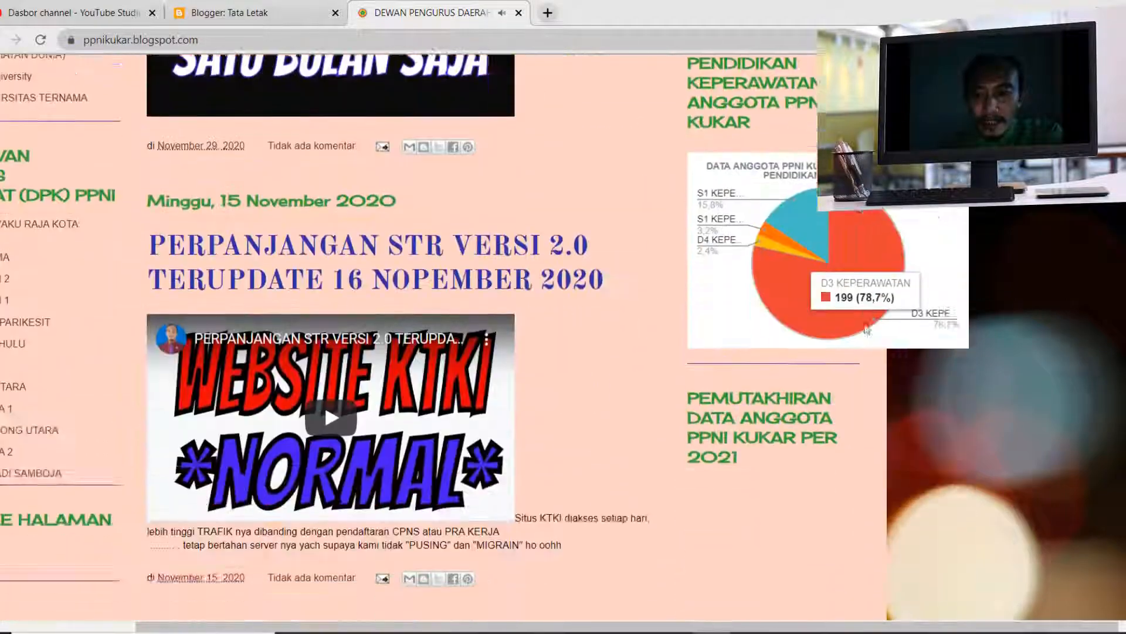
scroll(867, 329, "down", 2)
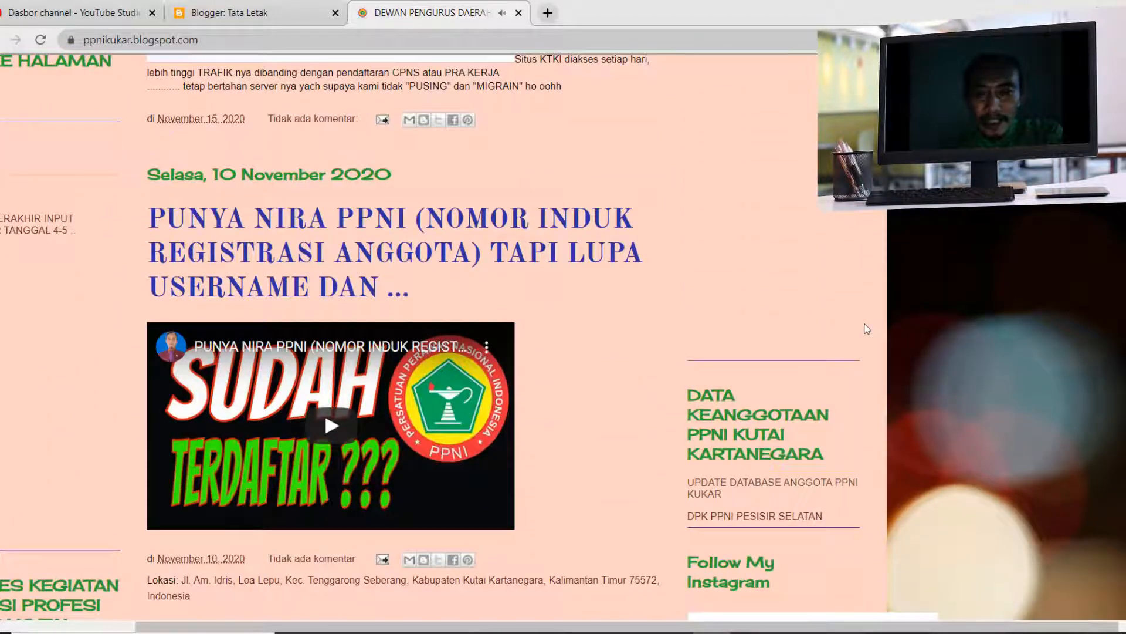
scroll(867, 329, "down", 14)
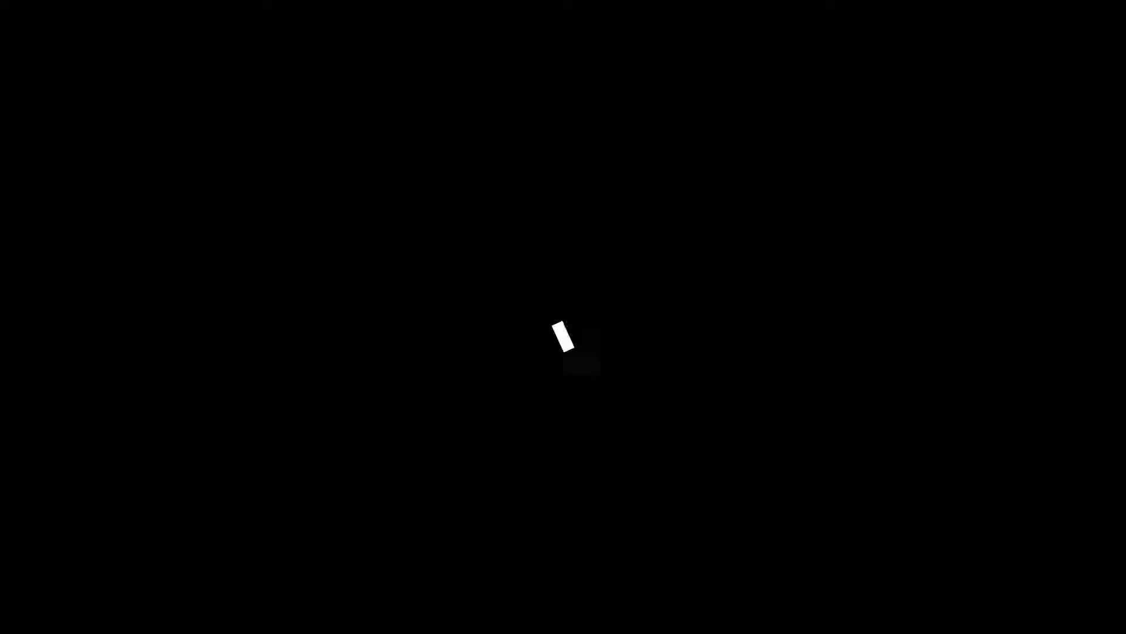